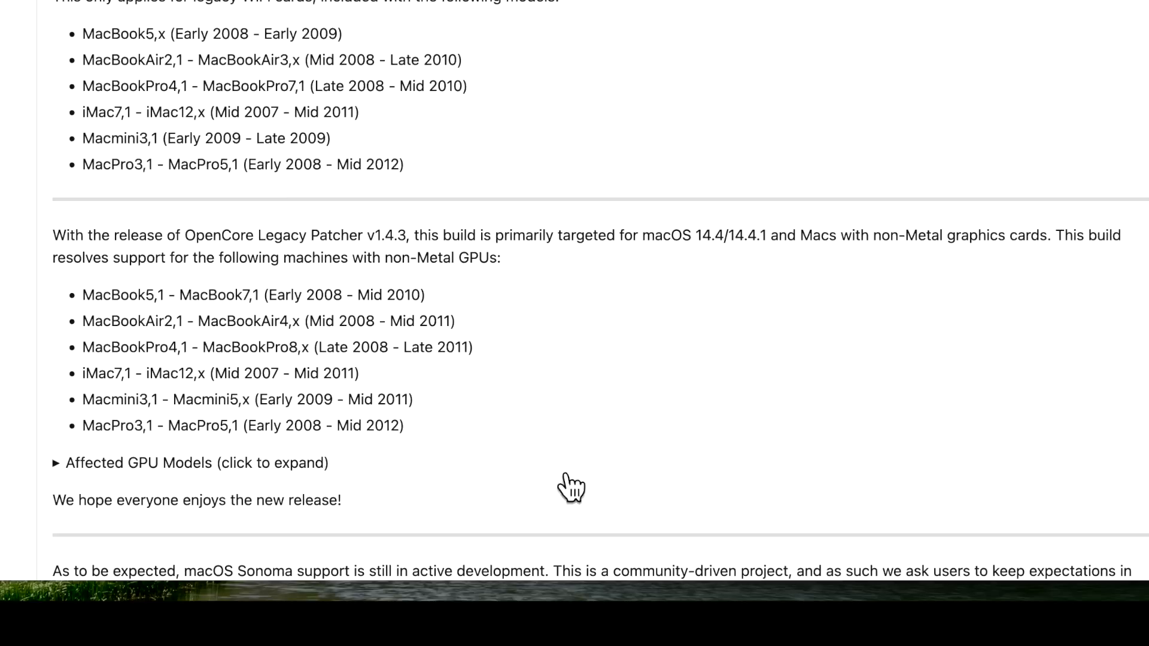
Step: Expand 'Affected GPU Models' in the 1.4.3 release notes and scroll down to its GPU table
left_click(515, 463)
scroll(517, 455, "down", 1)
scroll(519, 460, "down", 5)
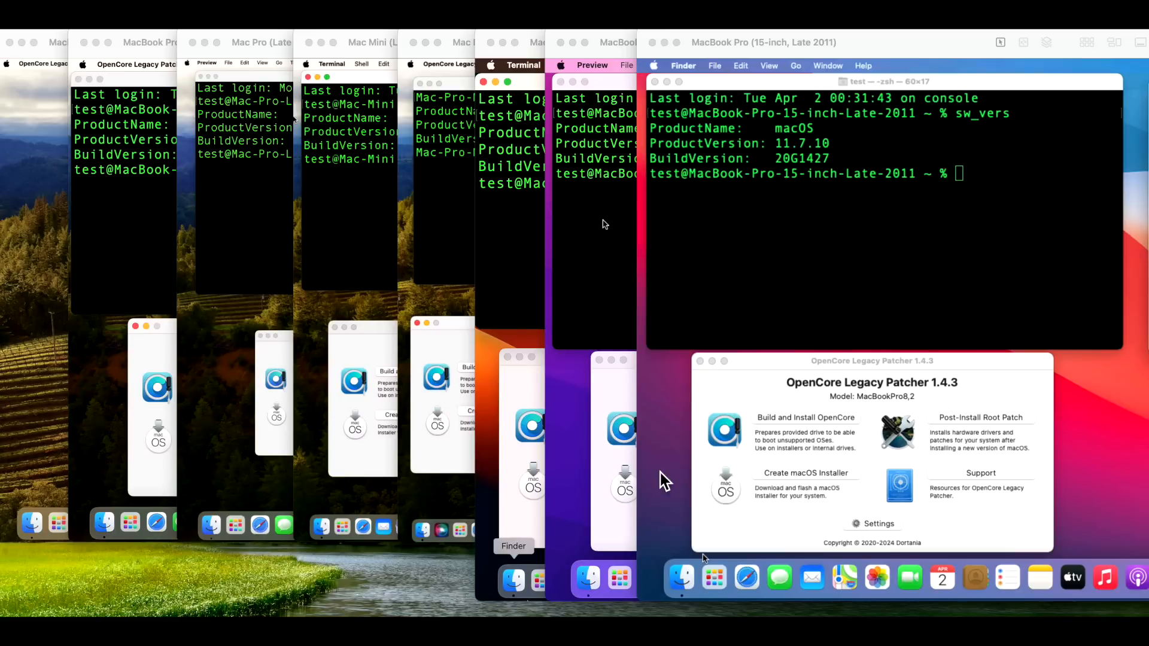
Step: Drag the other MacBook Pro's window over the montage to show its 1.4.3 page and crash report
left_click_drag(304, 614, 393, 33)
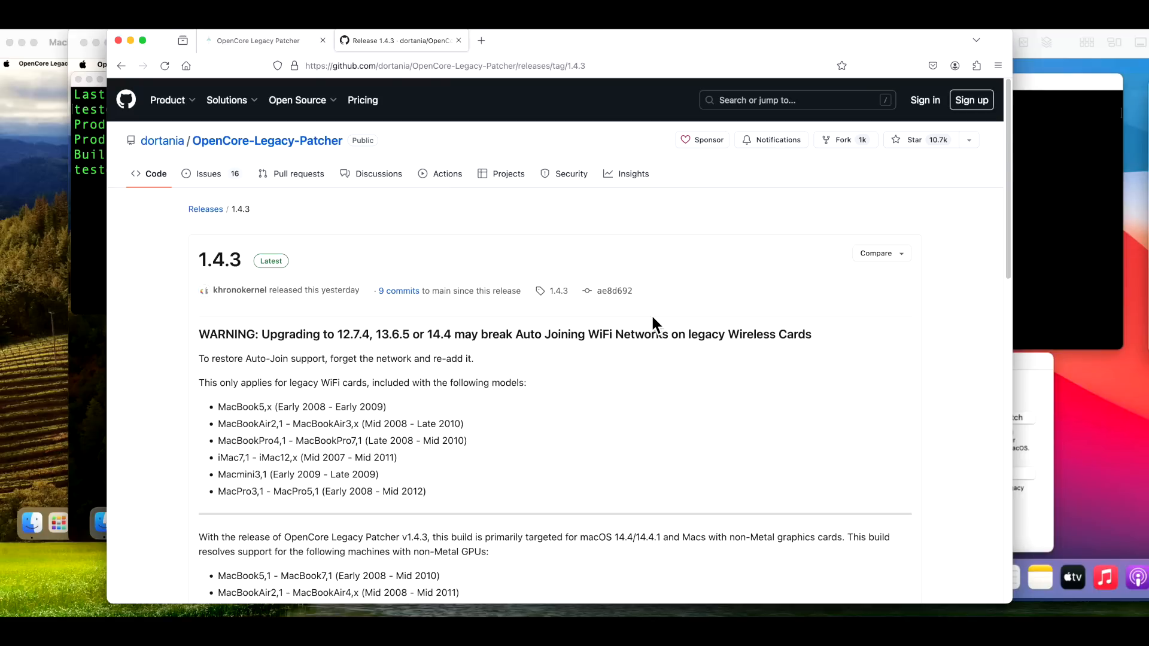
scroll(637, 380, "down", 3)
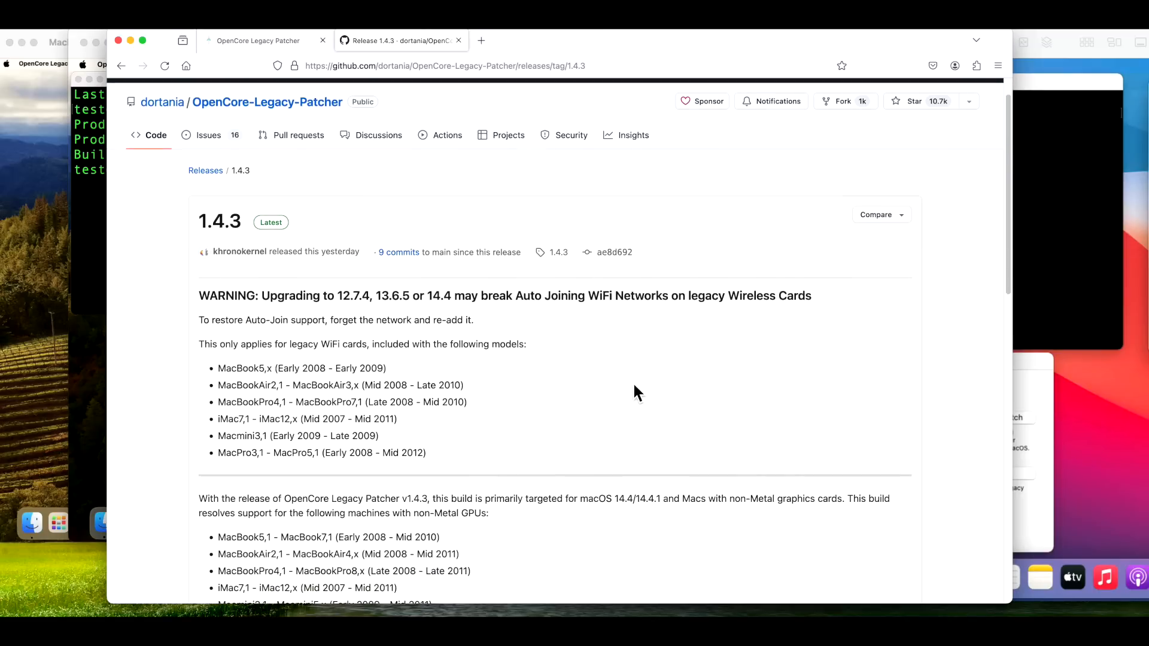
scroll(634, 386, "down", 1)
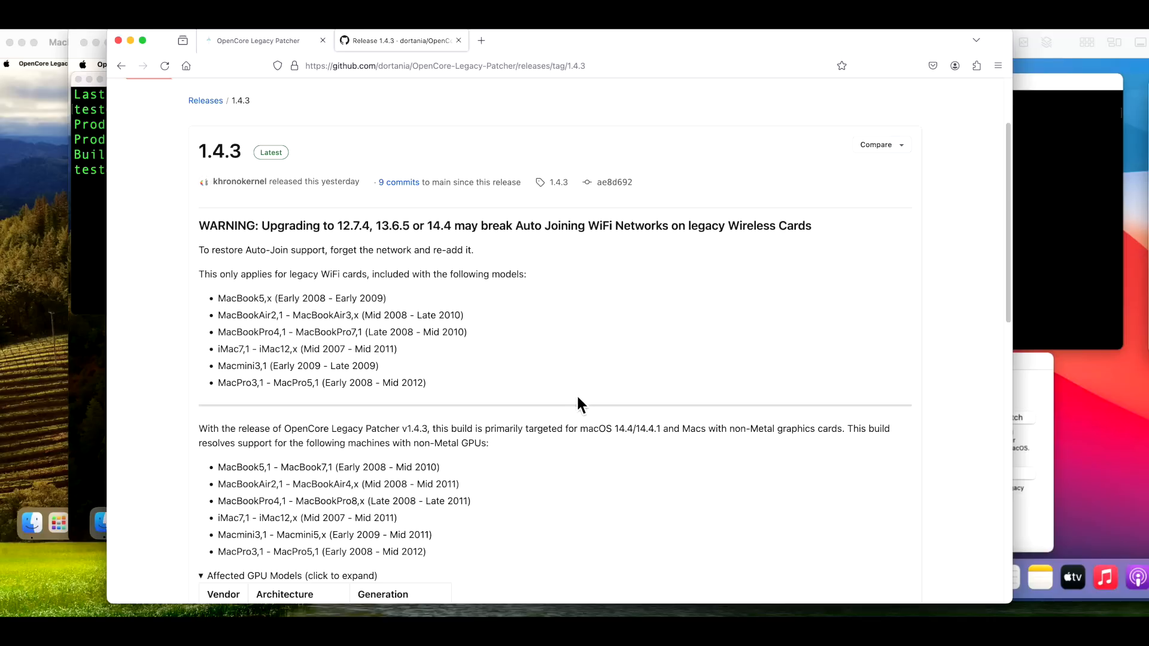
scroll(578, 388, "down", 2)
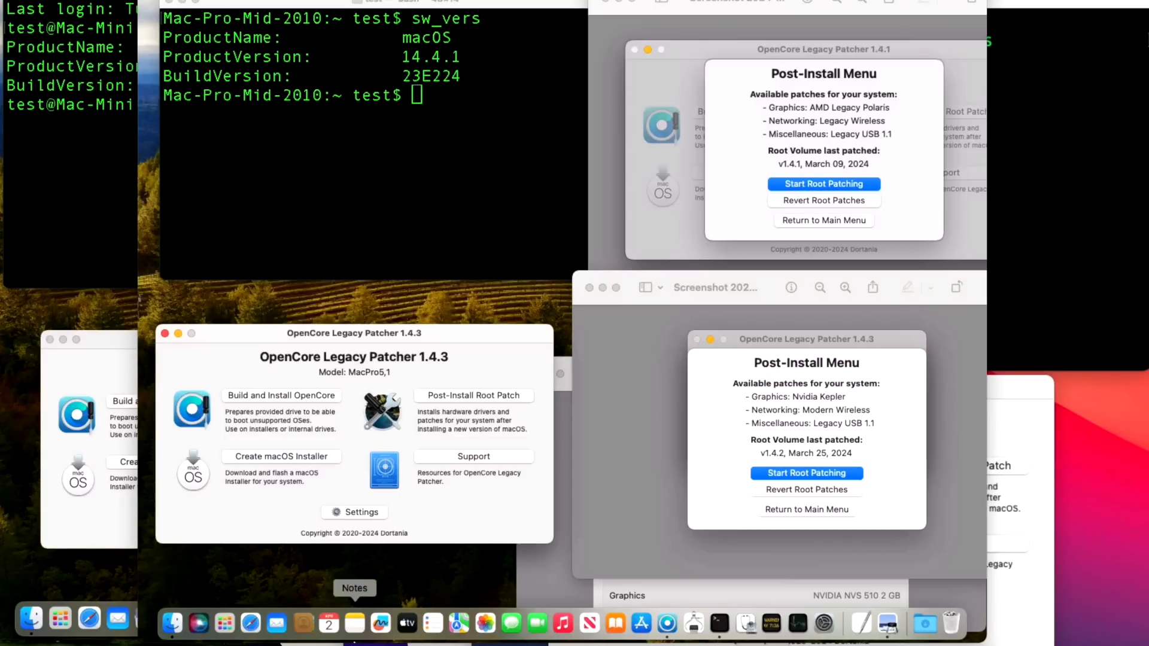
Step: Inspect the known Wi-Fi network's Auto-Join and forget options in System Settings without changing them
left_click(824, 626)
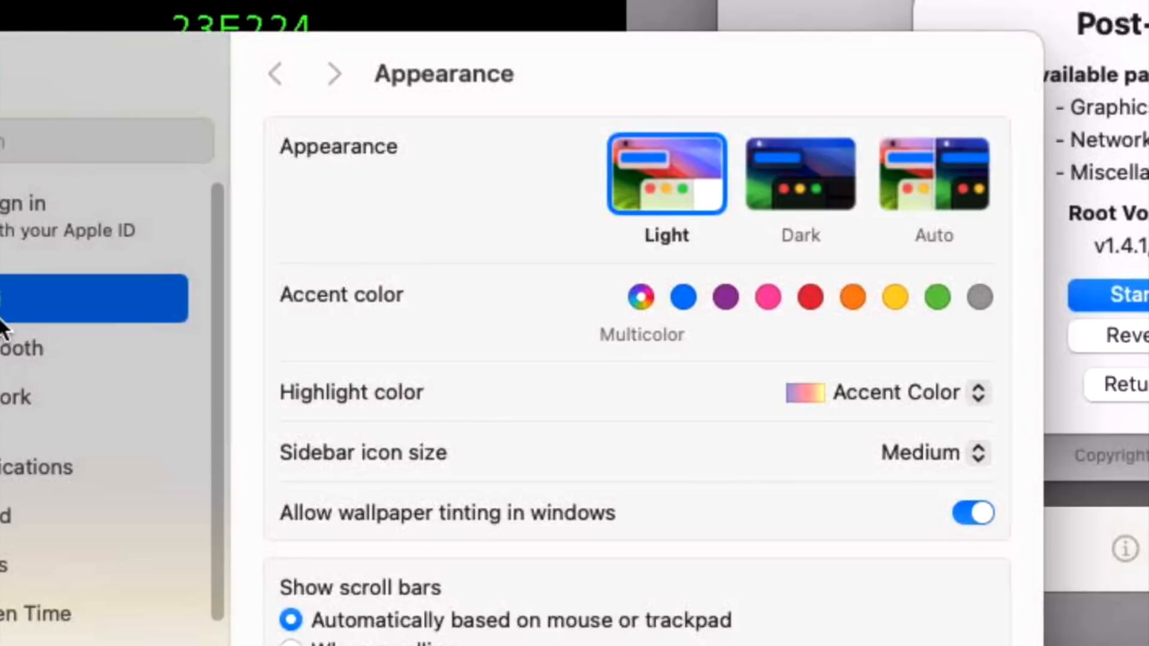
left_click(2, 317)
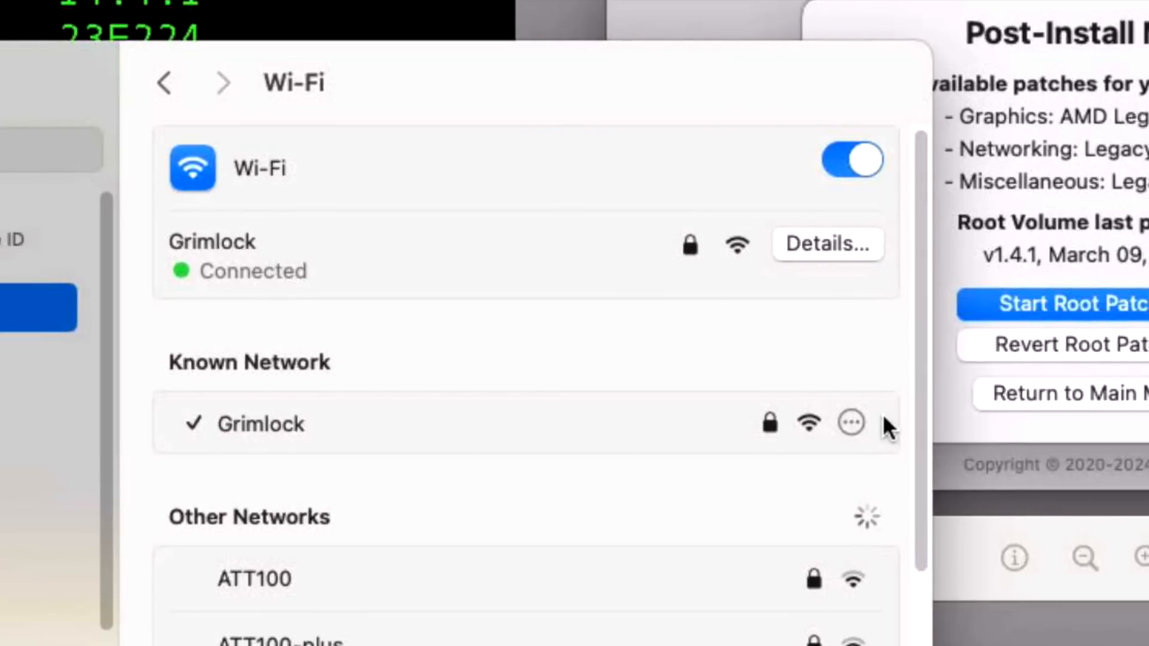
left_click(854, 423)
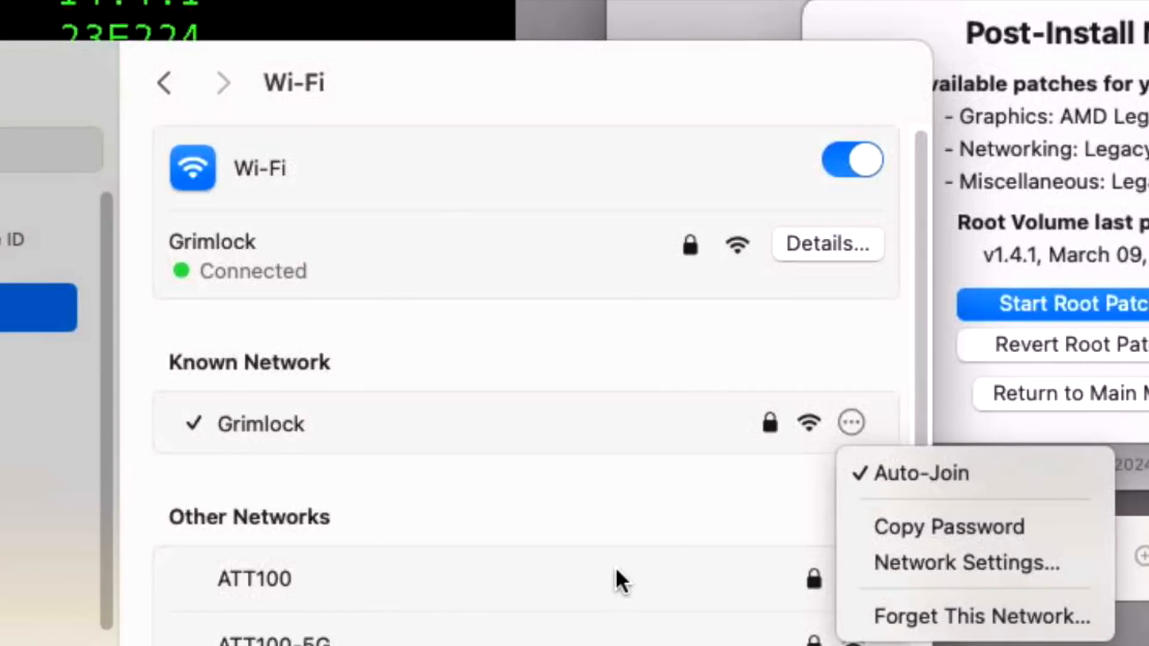
left_click(382, 100)
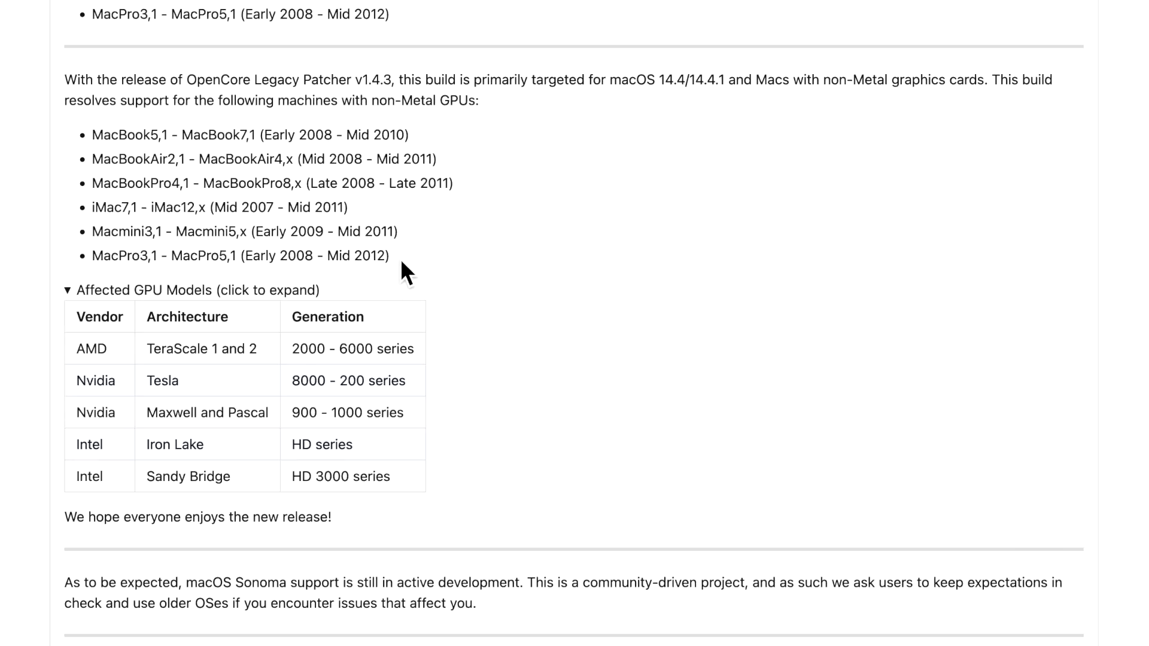
scroll(354, 293, "down", 2)
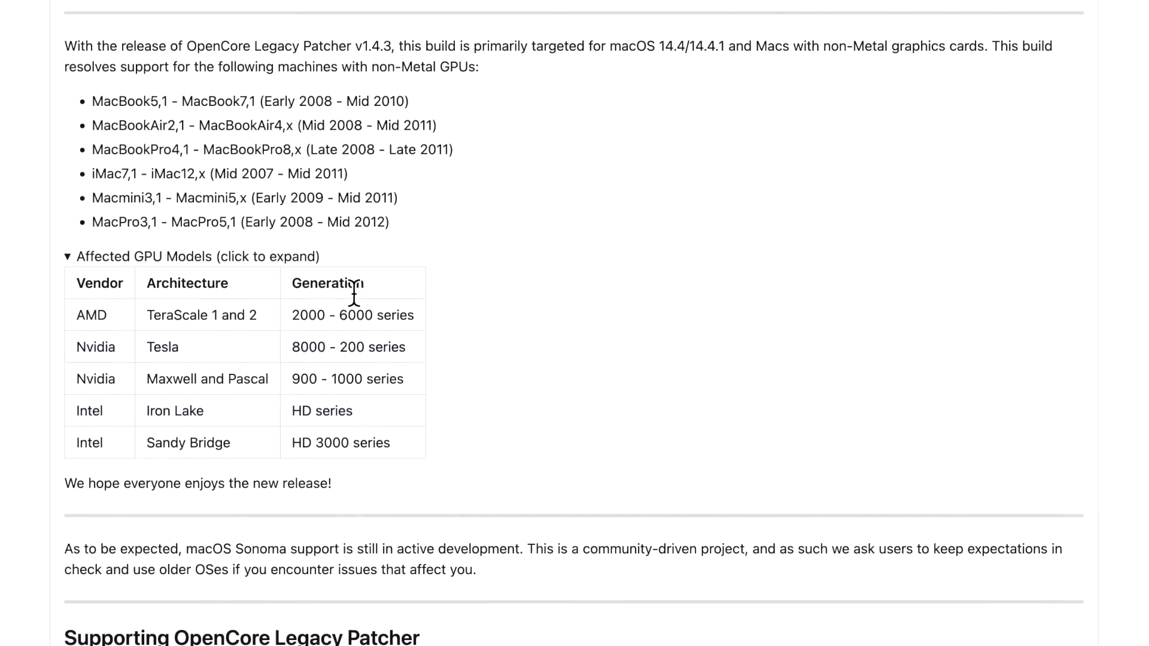
scroll(354, 293, "down", 1)
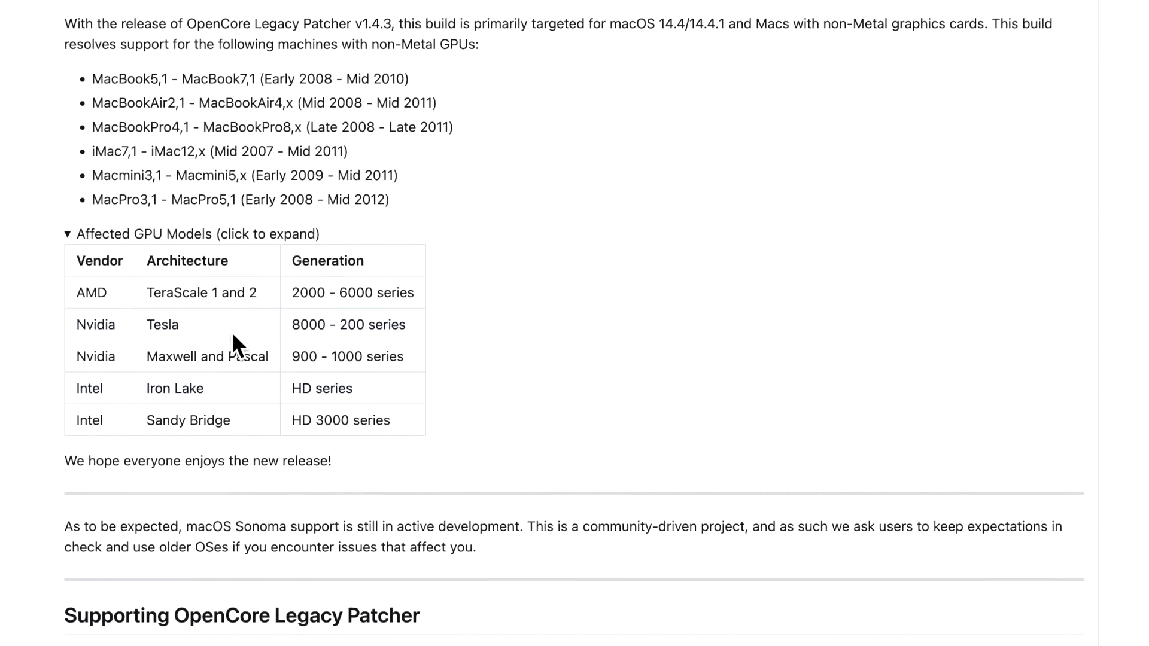
scroll(217, 337, "down", 2)
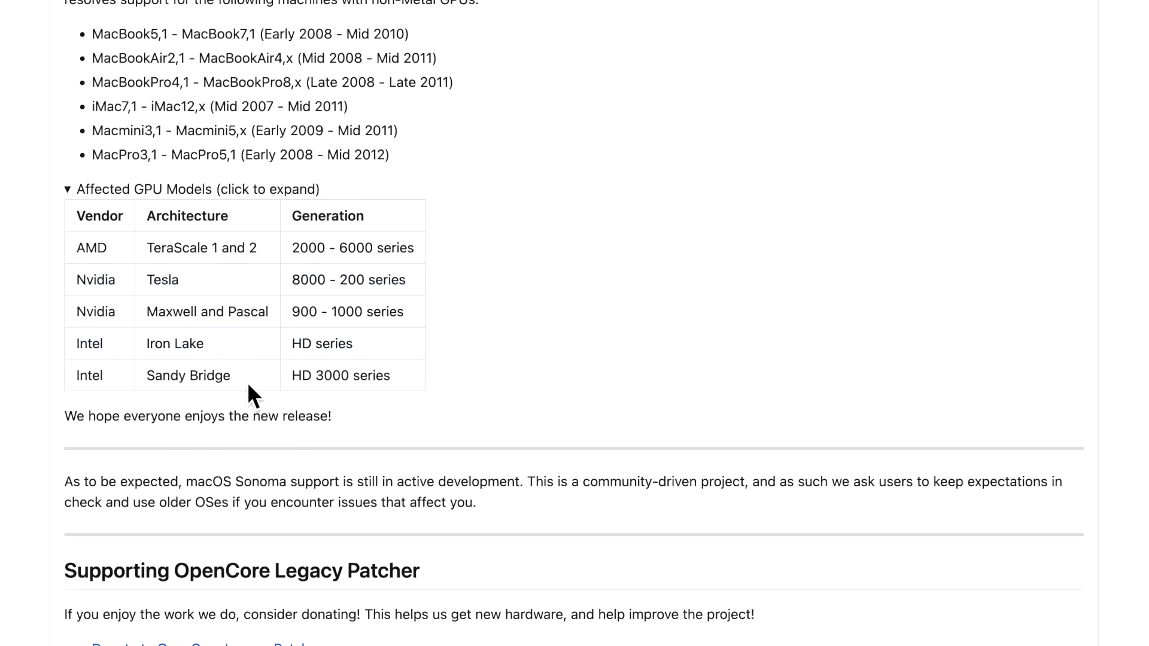
scroll(249, 389, "down", 1)
scroll(421, 260, "up", 5)
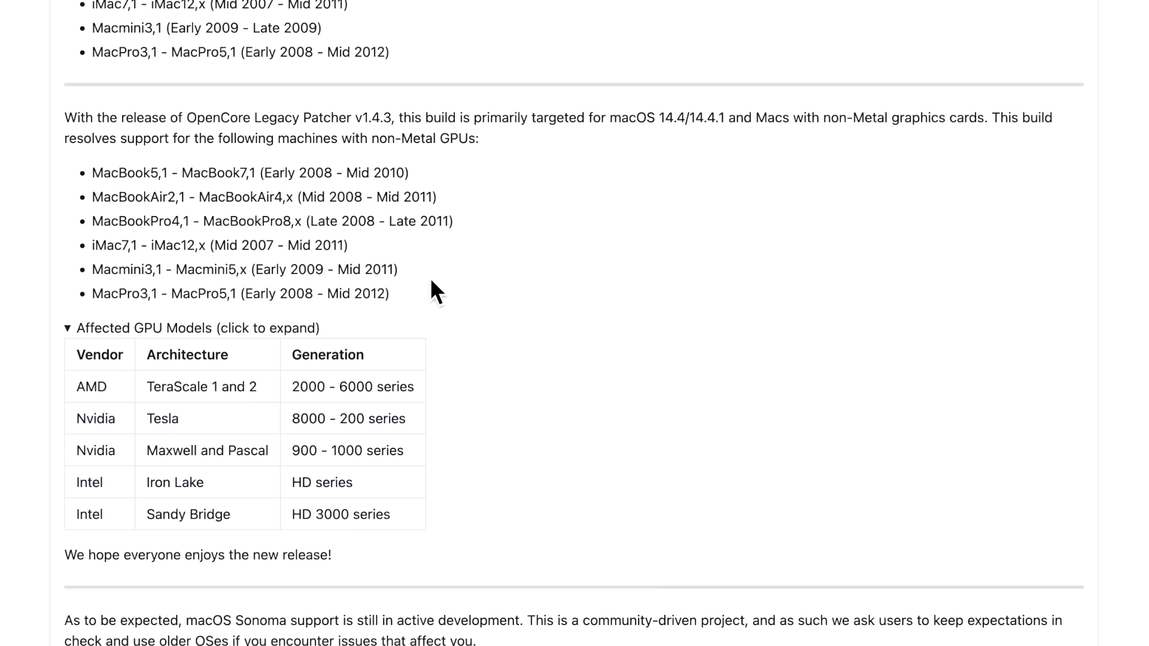
scroll(430, 277, "down", 5)
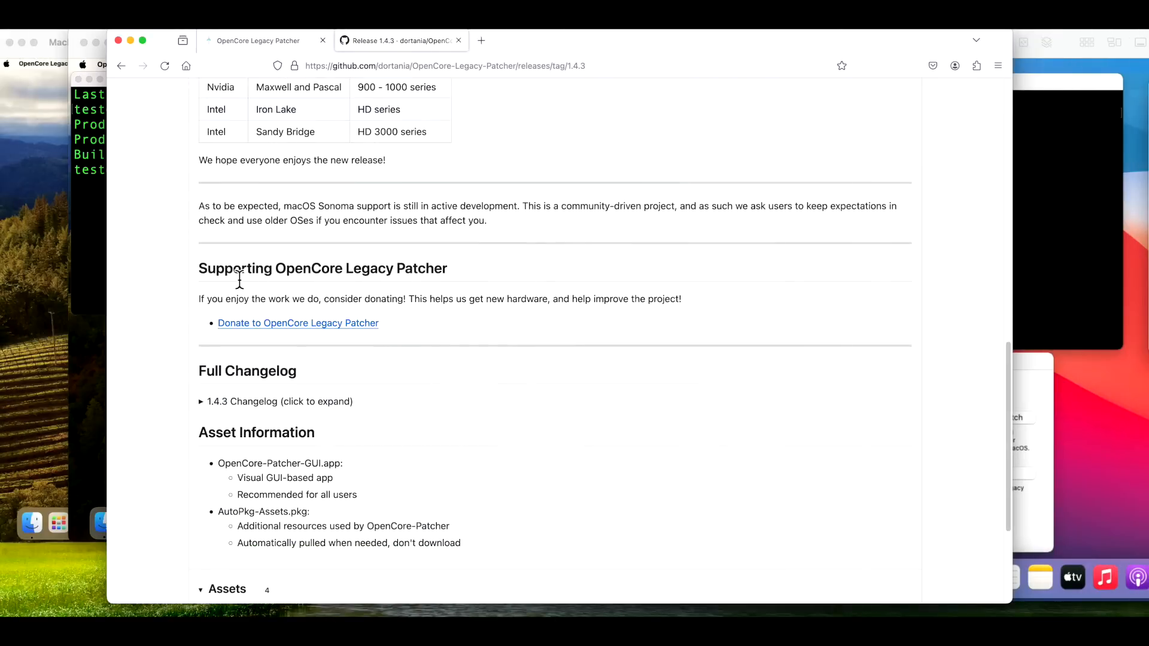
left_click_drag(200, 268, 444, 331)
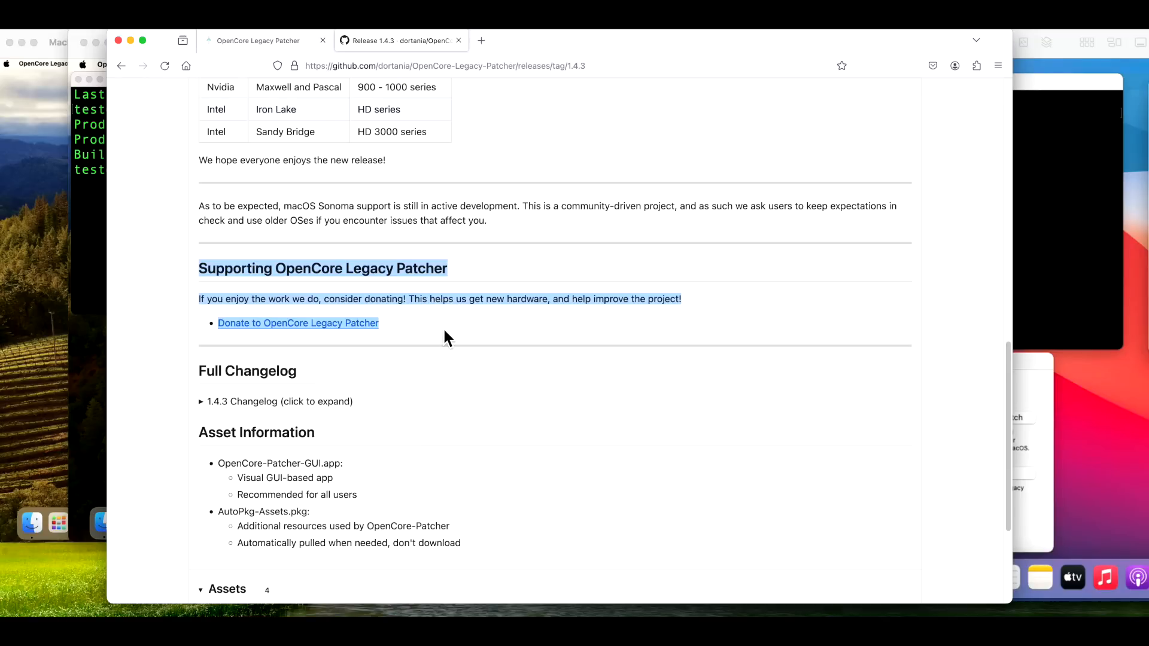
left_click(444, 331)
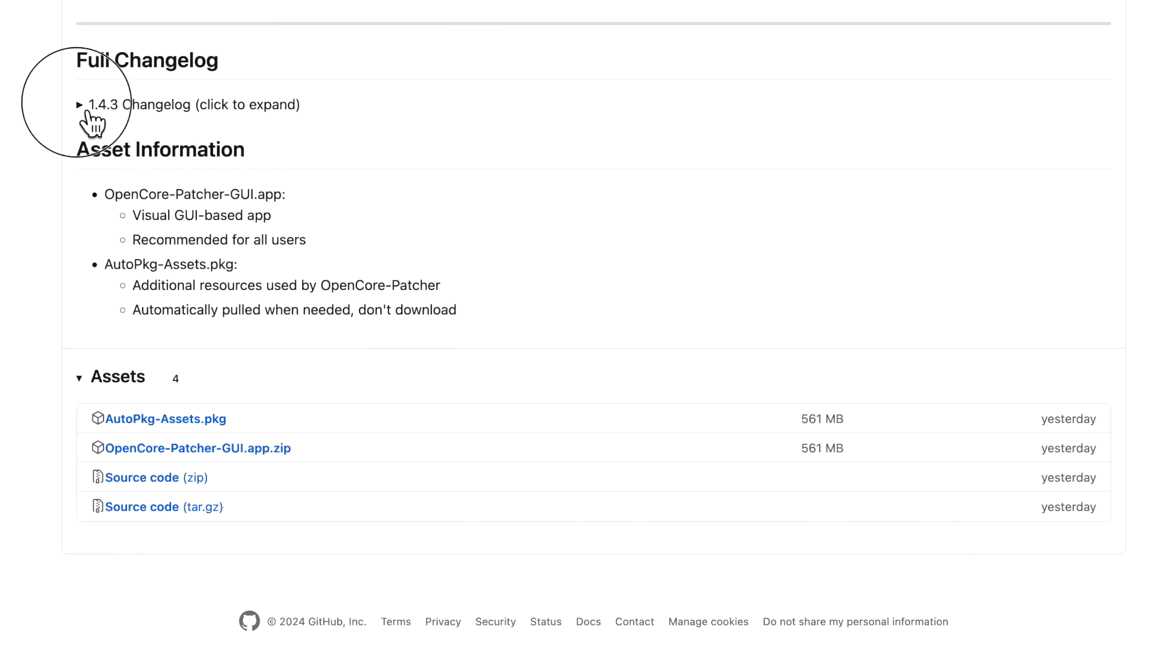
Step: Expand the 1.4.3 changelog and scroll through its fixes toward the Assets list
left_click(87, 106)
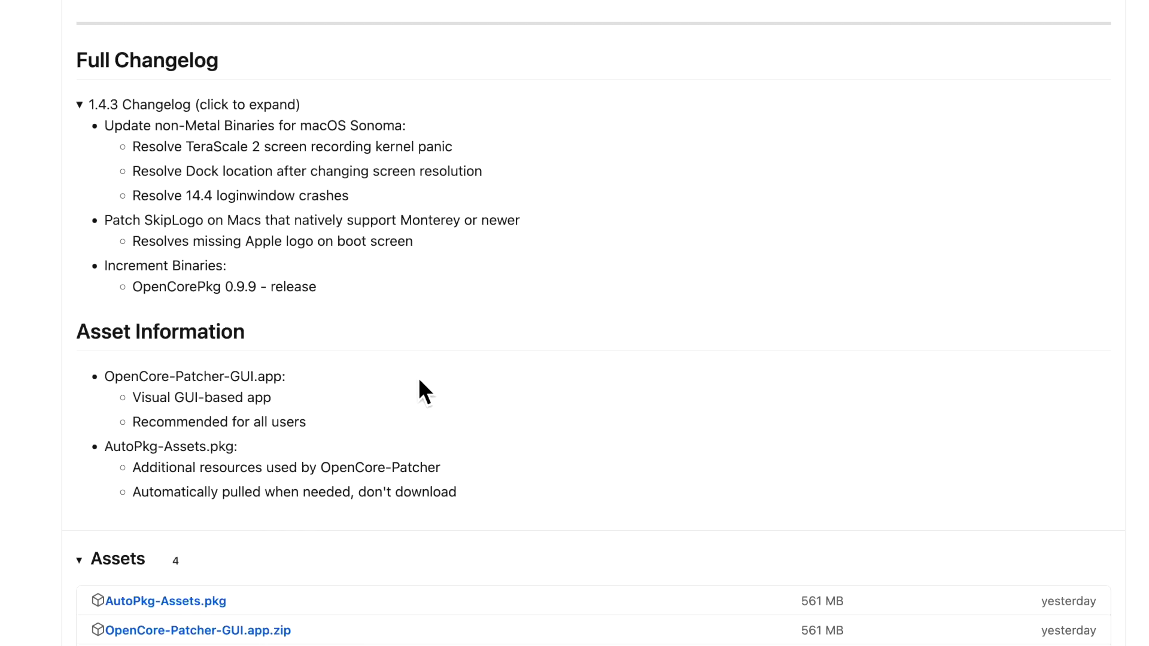
scroll(414, 376, "down", 3)
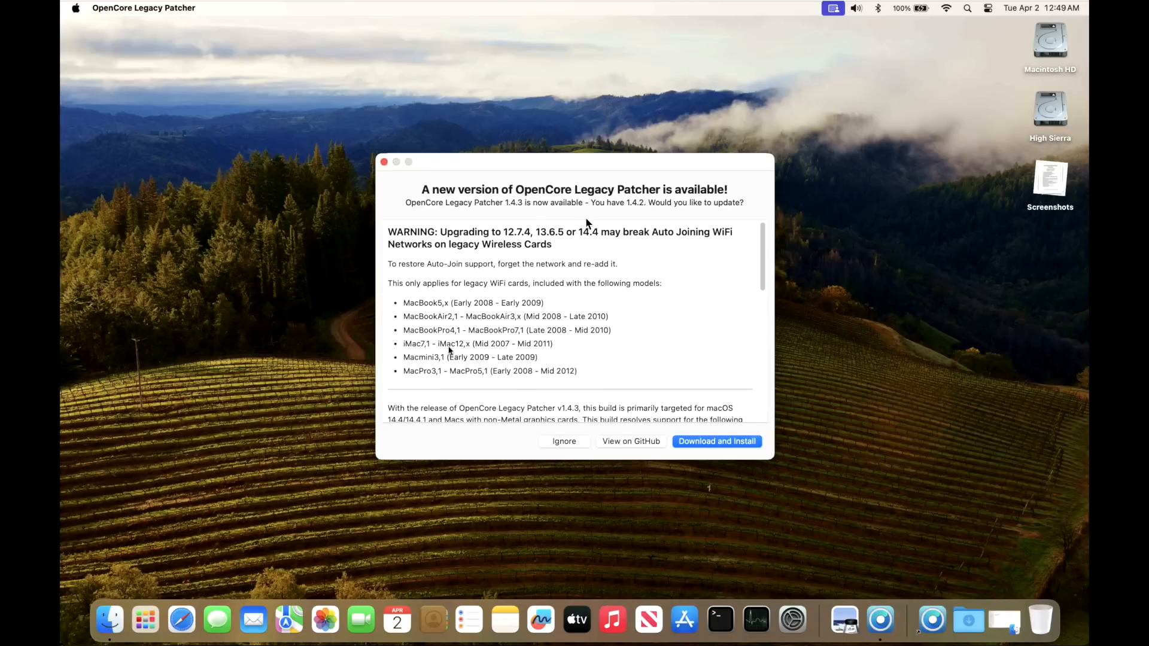
Step: Dismiss the update prompt, relaunch OpenCore-Patcher, and start the 1.4.3 Download and Install
left_click(384, 162)
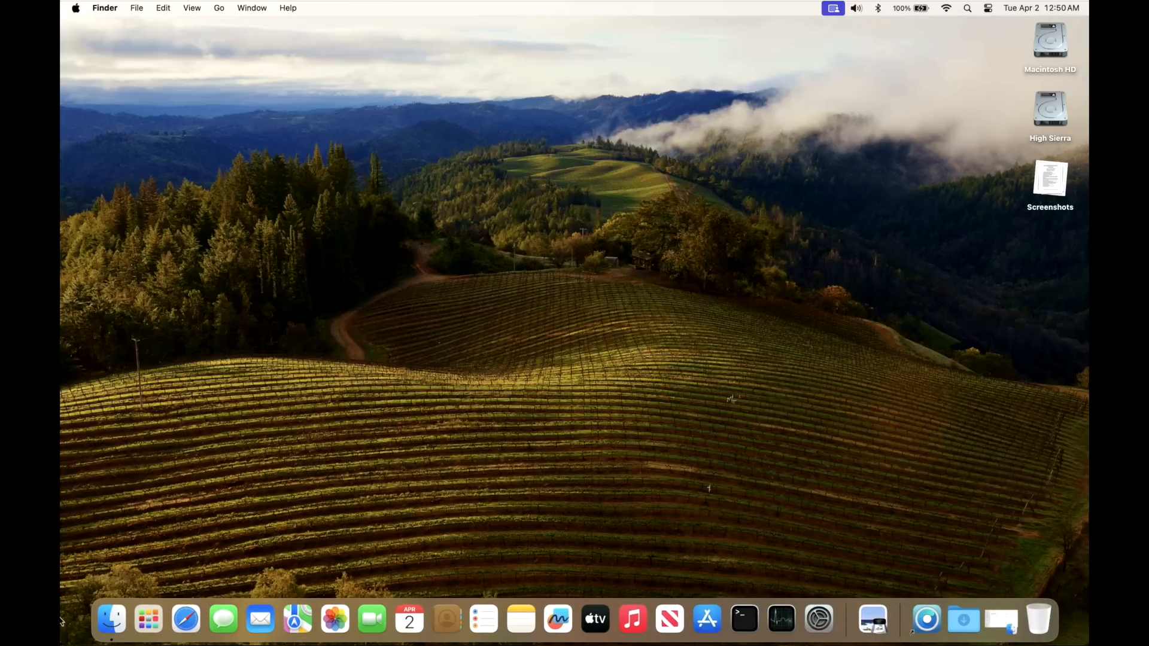
left_click(929, 621)
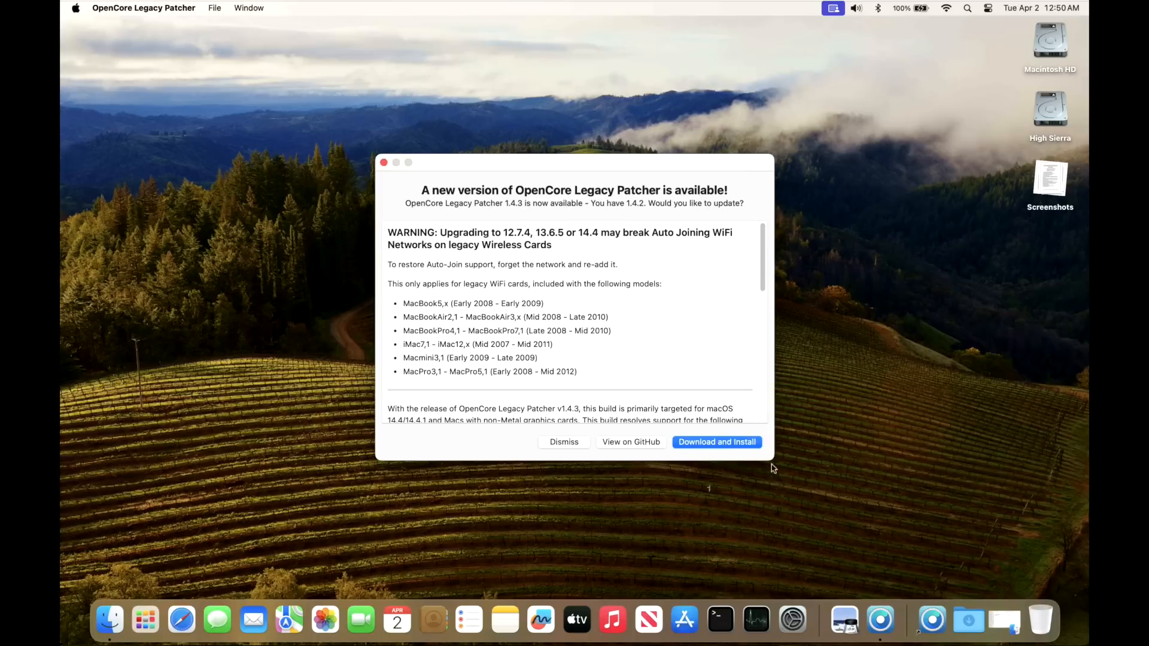
left_click(742, 445)
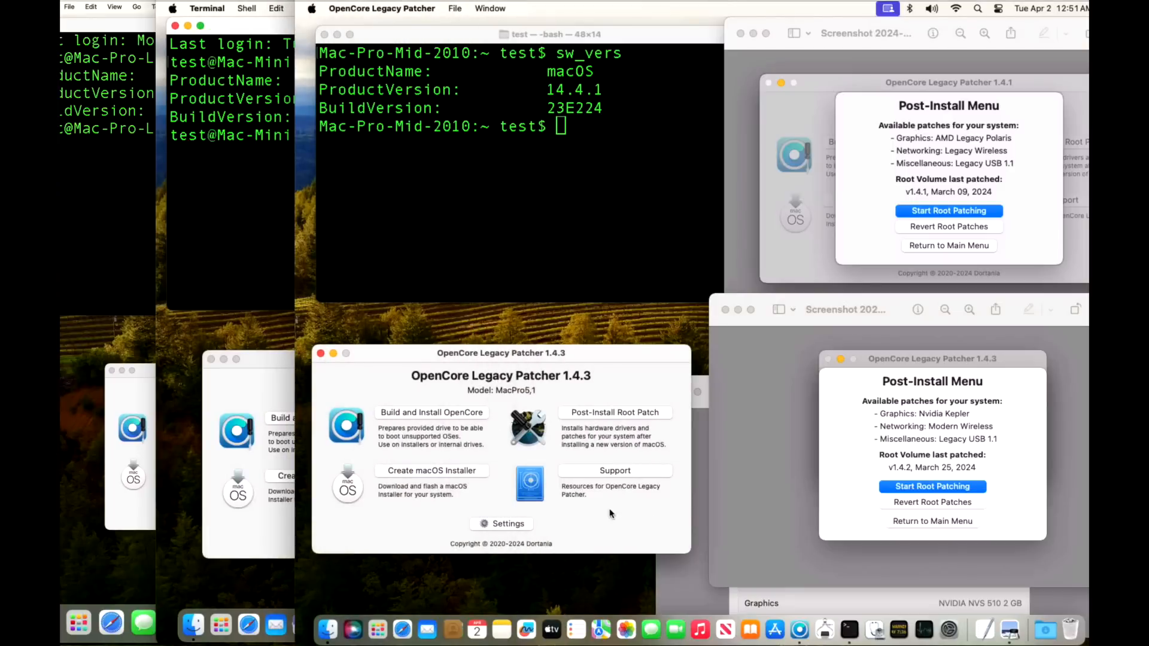
left_click(496, 524)
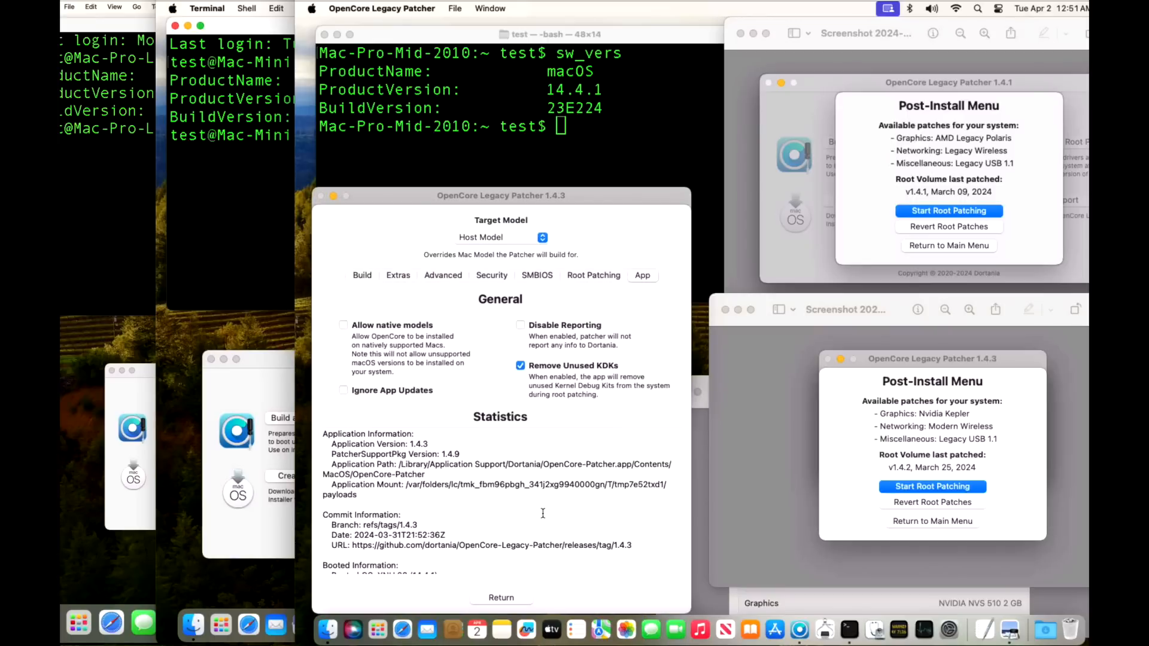
scroll(543, 513, "down", 2)
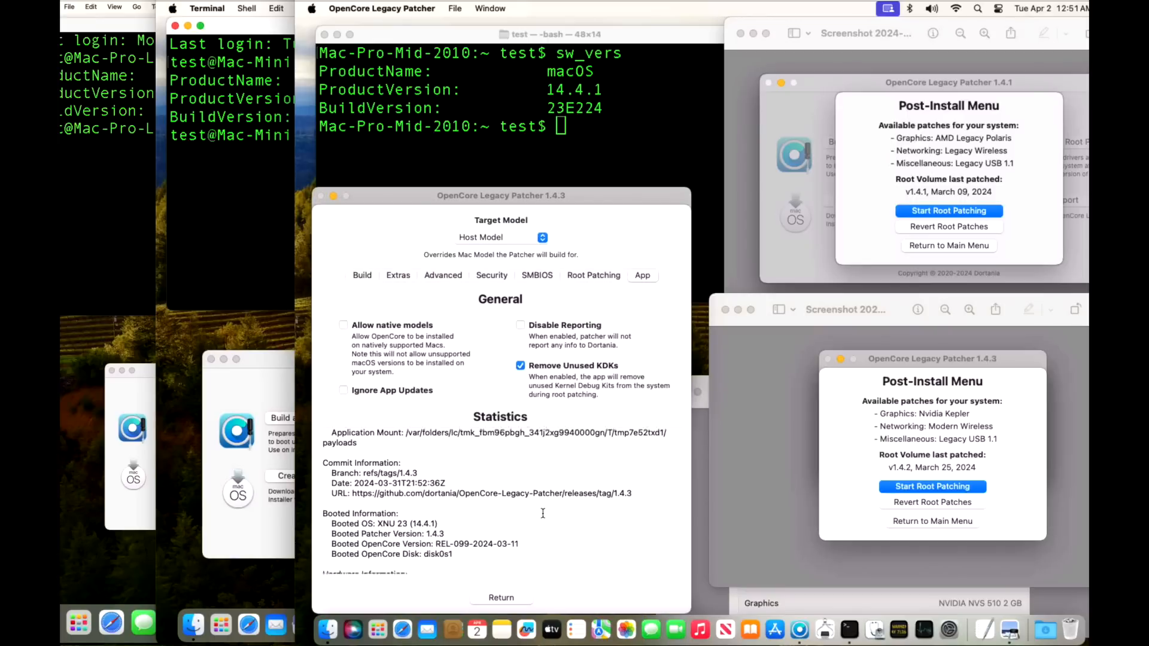
scroll(543, 514, "down", 1)
left_click_drag(436, 527, 538, 525)
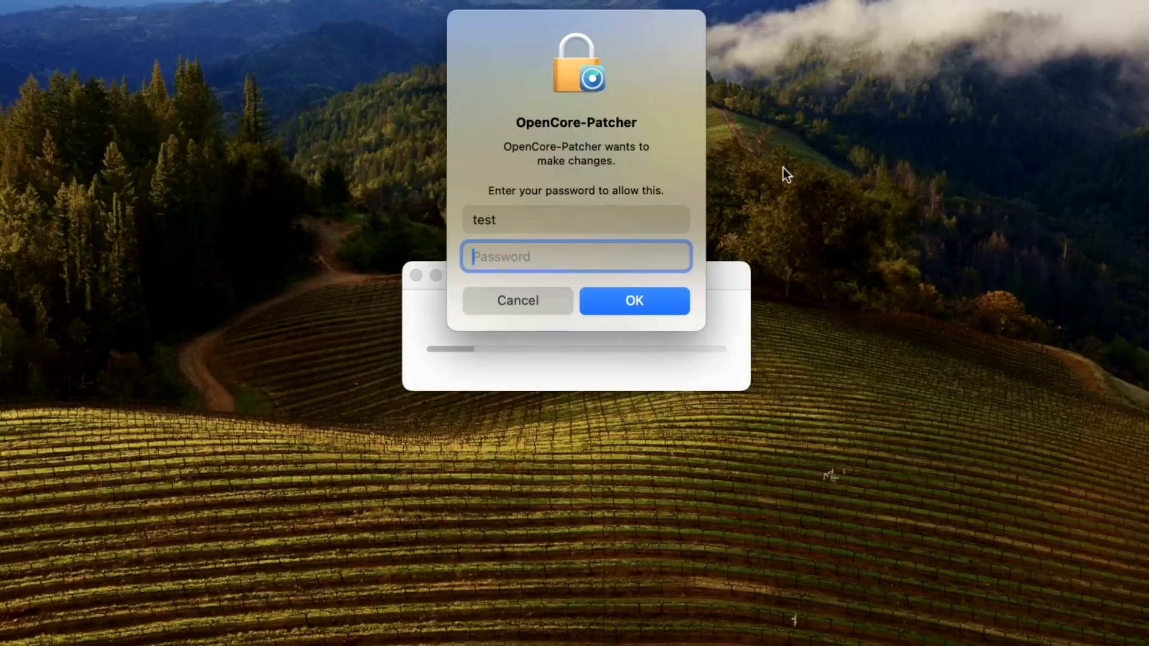
Step: Enter the administrator password to approve installing the 1.4.3 update
type("test")
key("Return")
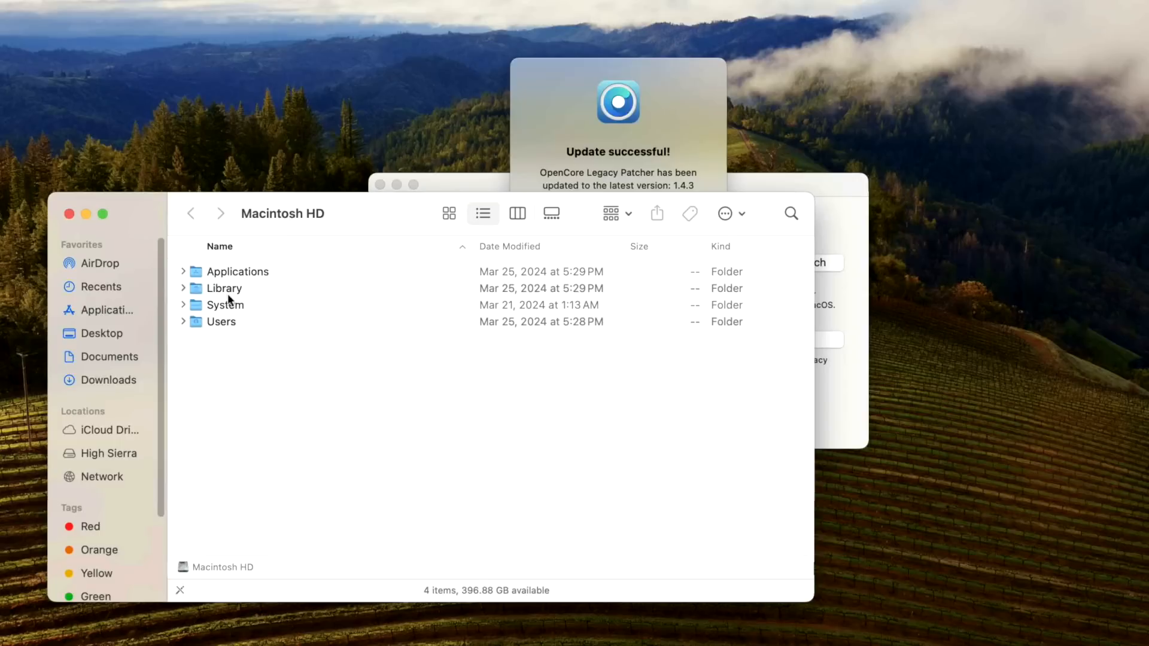
Step: Locate the updated OpenCore-Patcher in Macintosh HD's Library > Application Support > Dortania folder
left_click(227, 294)
double_click(227, 293)
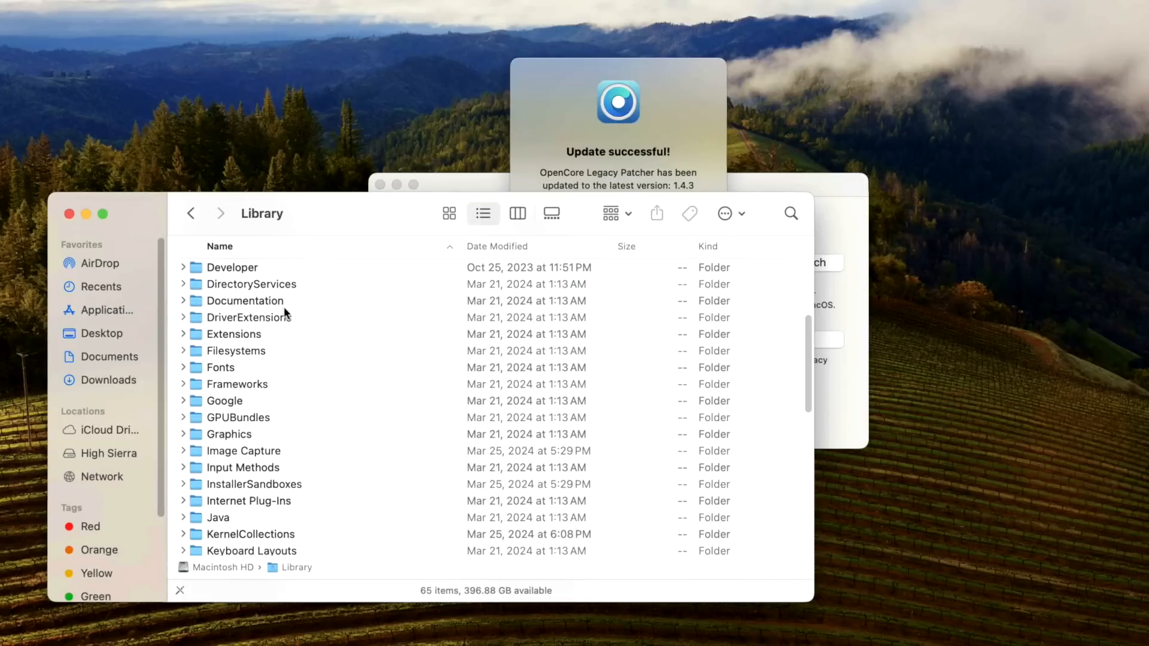
key("d")
scroll(279, 335, "up", 5)
double_click(278, 290)
key("d")
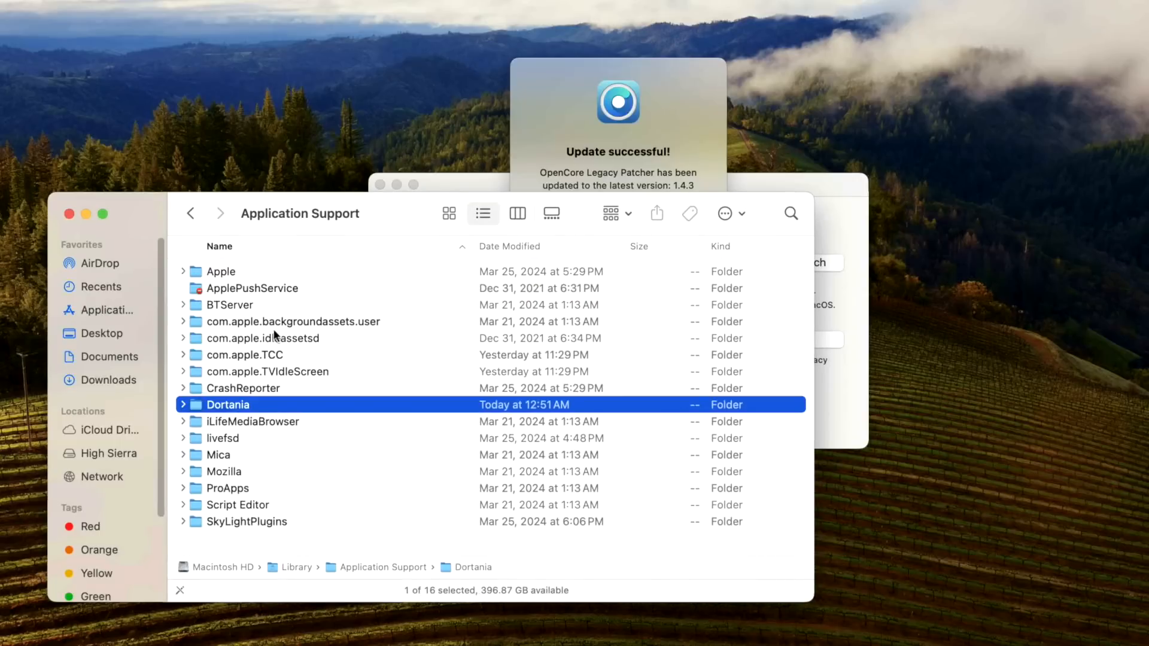
double_click(269, 407)
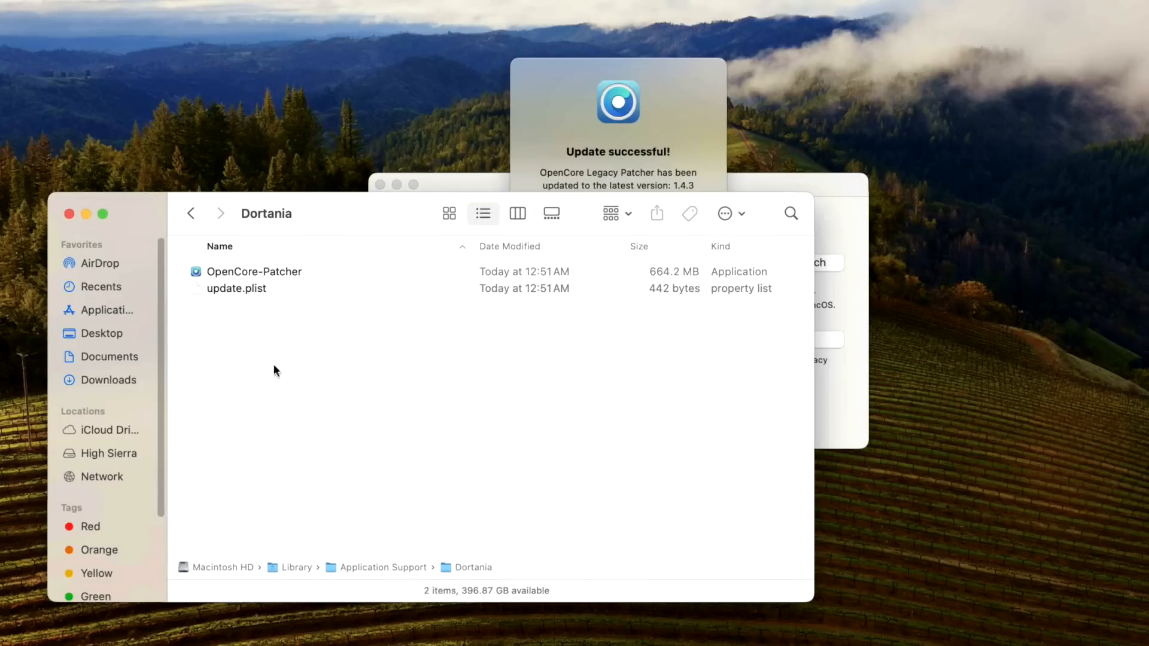
left_click(277, 271)
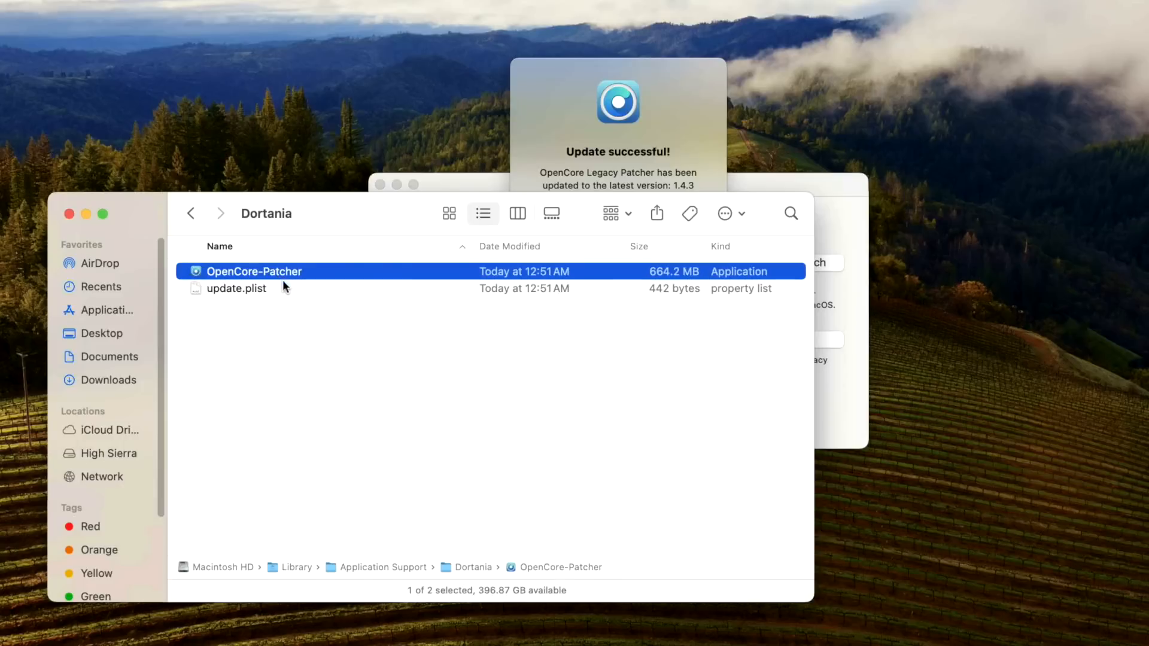
Step: View the Applications folder, then close the Finder window
left_click(103, 310)
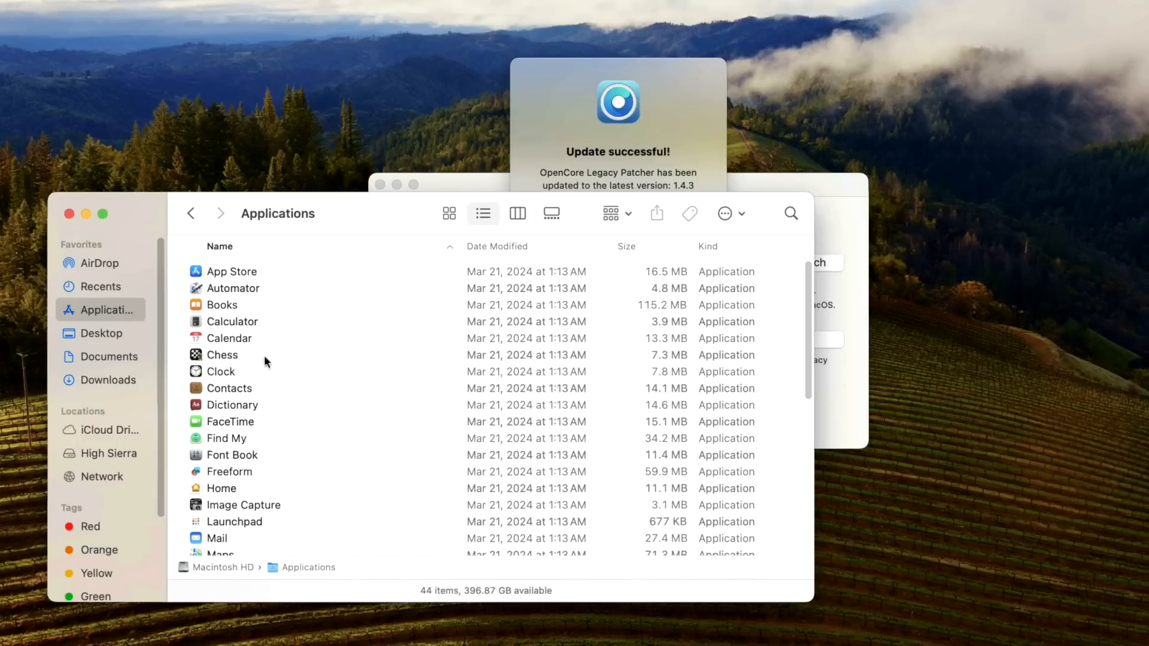
scroll(267, 504, "down", 5)
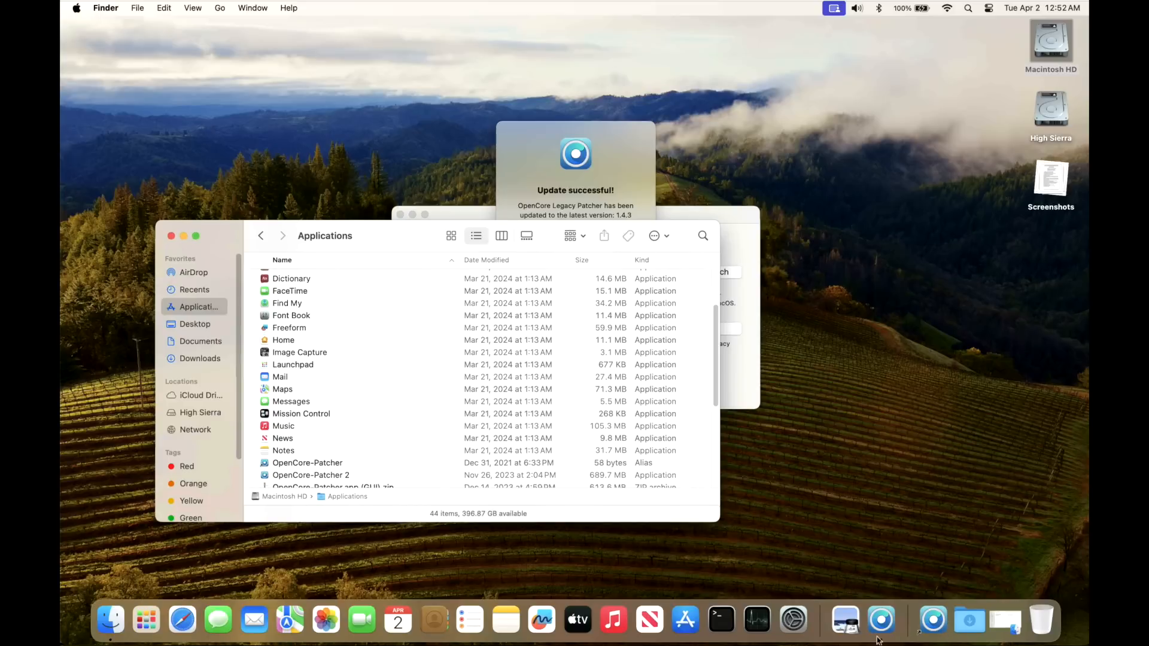
left_click(171, 236)
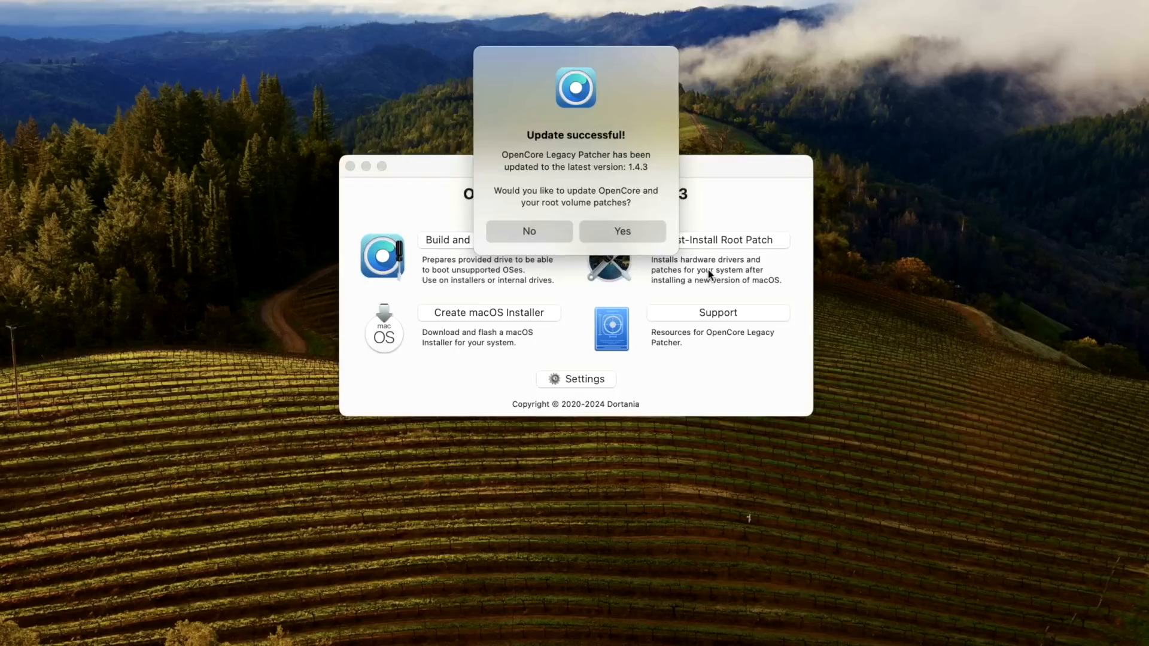
Step: Accept the Update successful prompt to rebuild OpenCore for the MacBookPro14,3
left_click(637, 234)
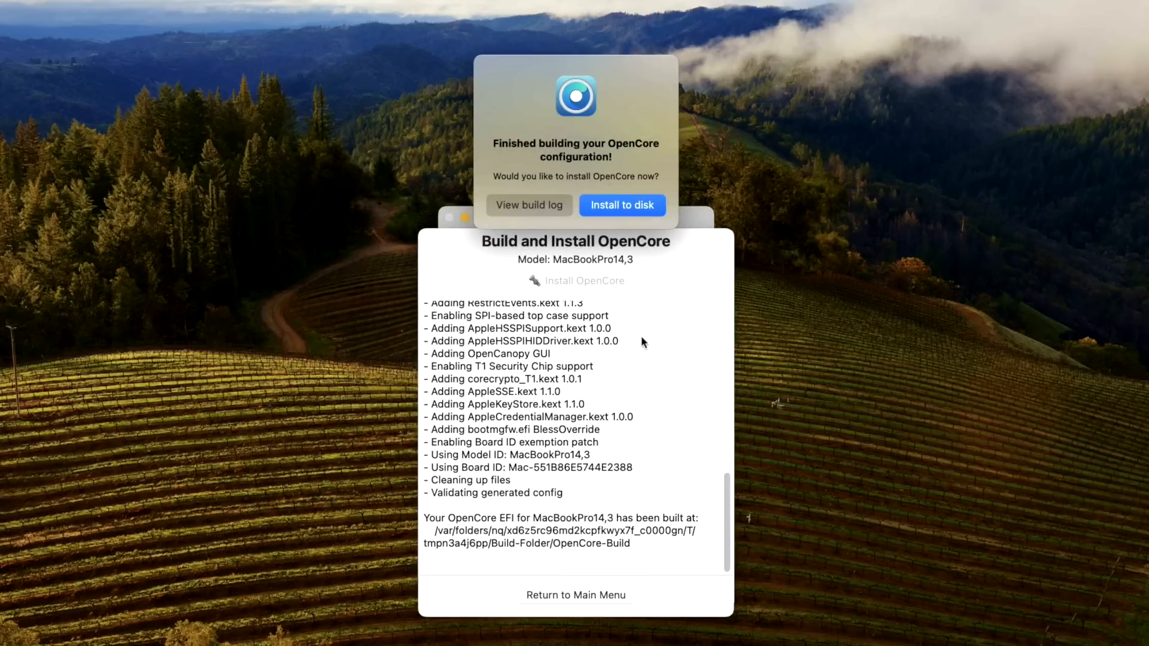
Step: Install the built OpenCore to disk0's disk0s1 EFI partition, authorizing with the admin password
left_click(637, 213)
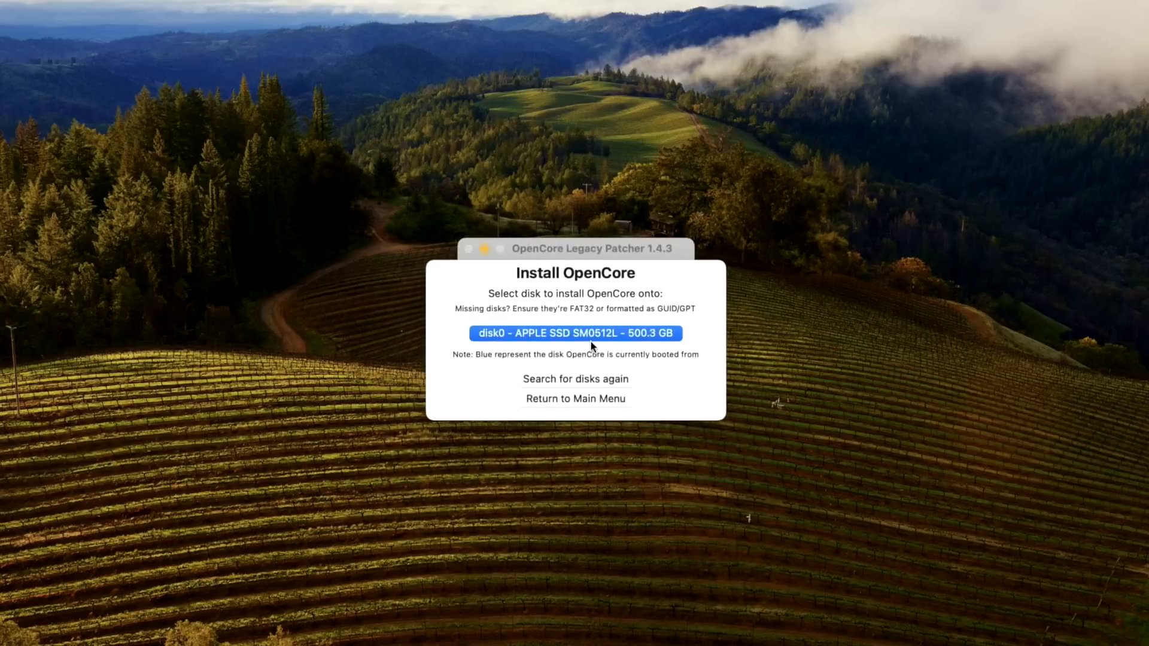
left_click(595, 331)
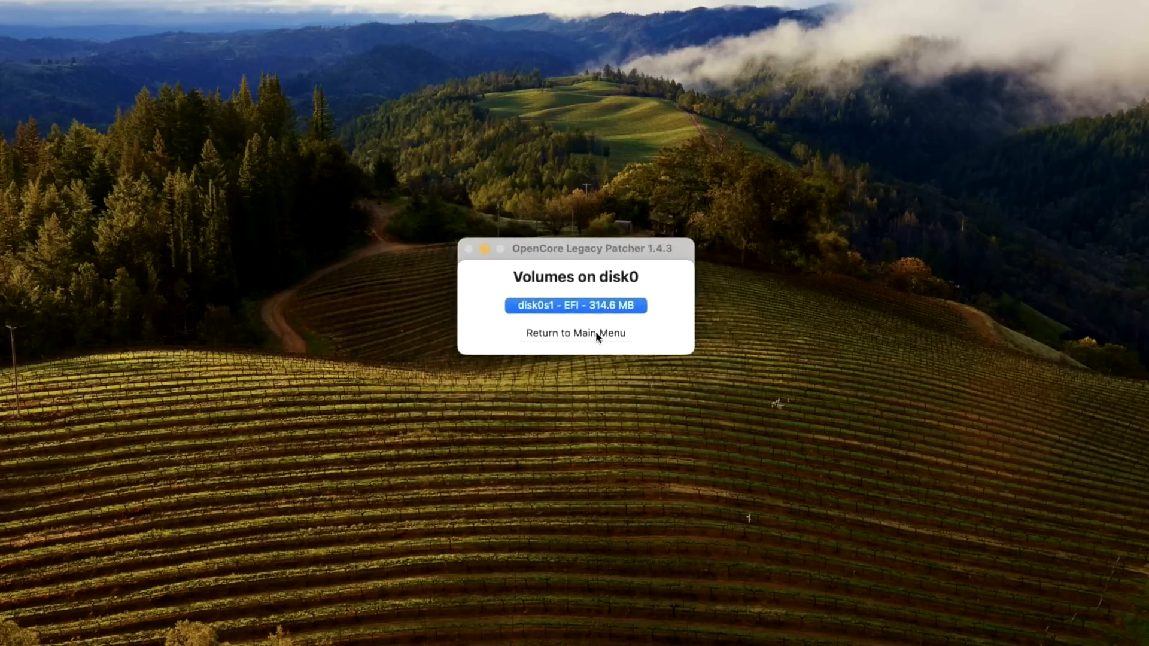
left_click(597, 306)
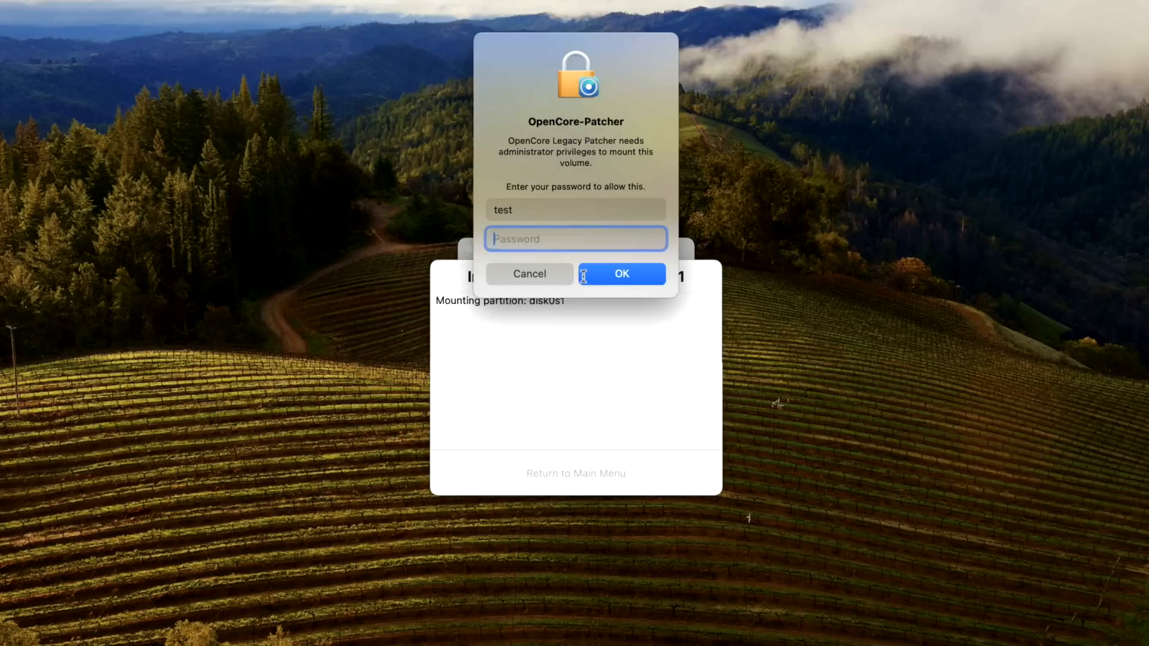
type("t")
type("t")
key("Return")
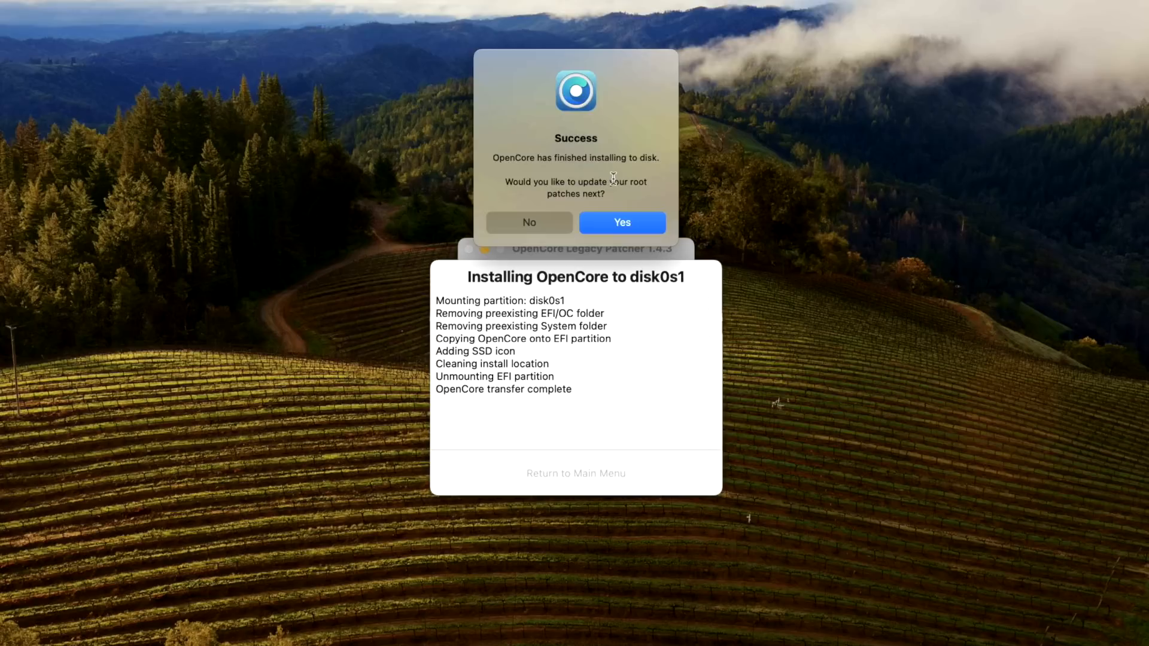
Step: Apply the AMD Legacy GCN, Modern Wireless and T1 root patches, relaunching as root with the admin password
left_click(613, 224)
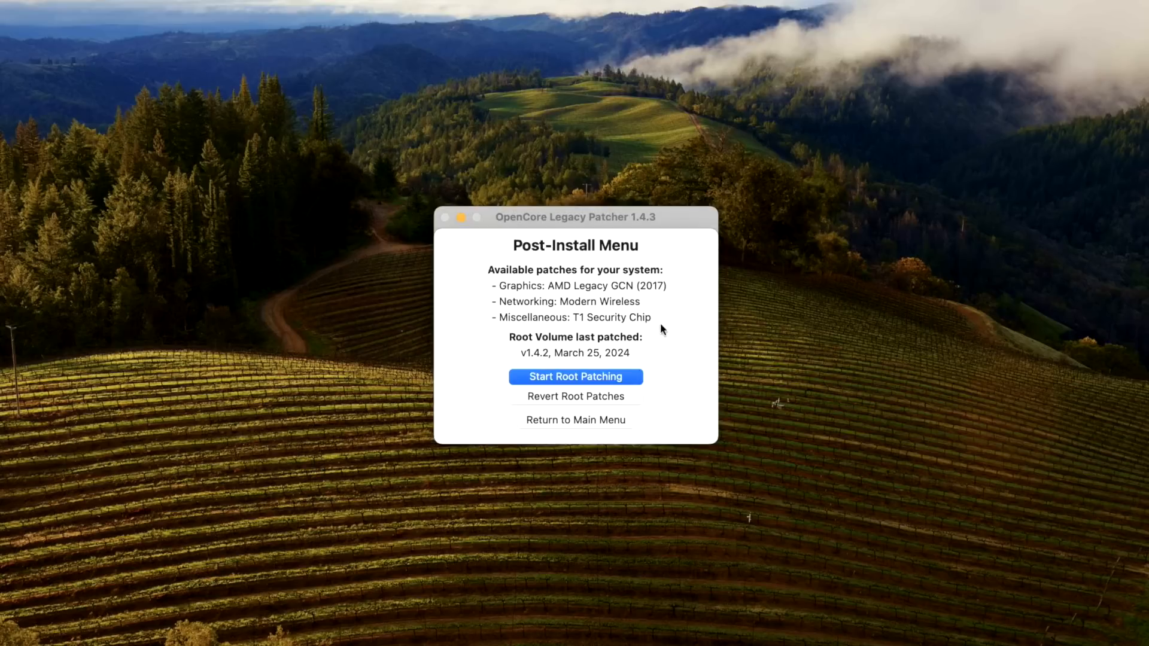
left_click(568, 376)
left_click(600, 219)
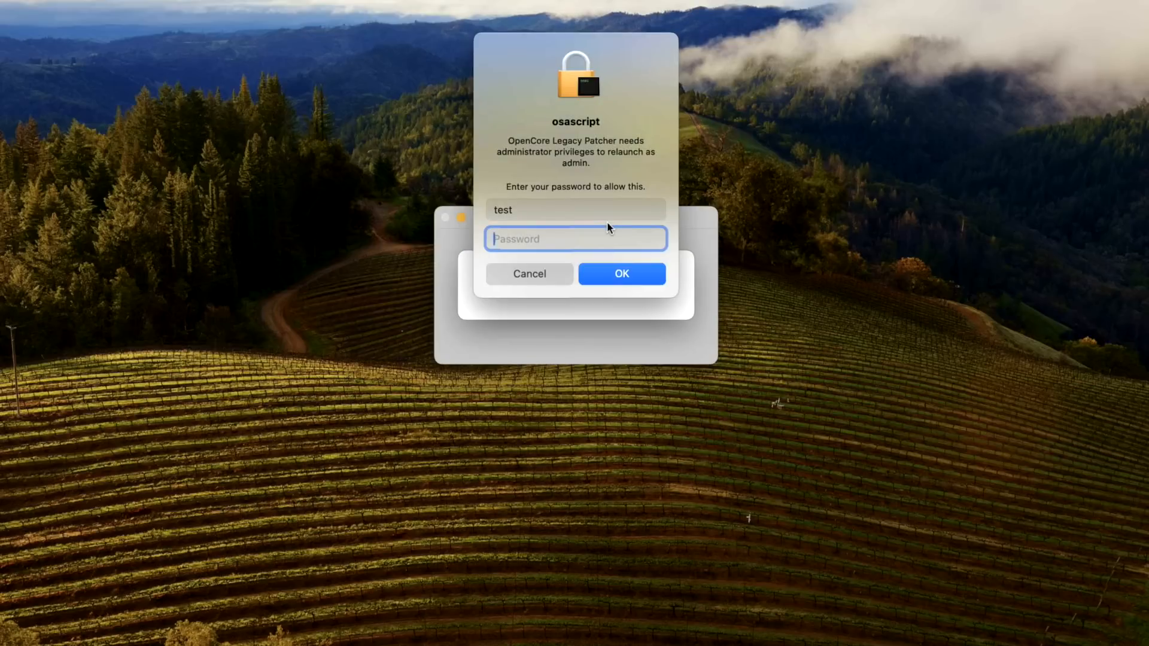
type("test")
key("Return")
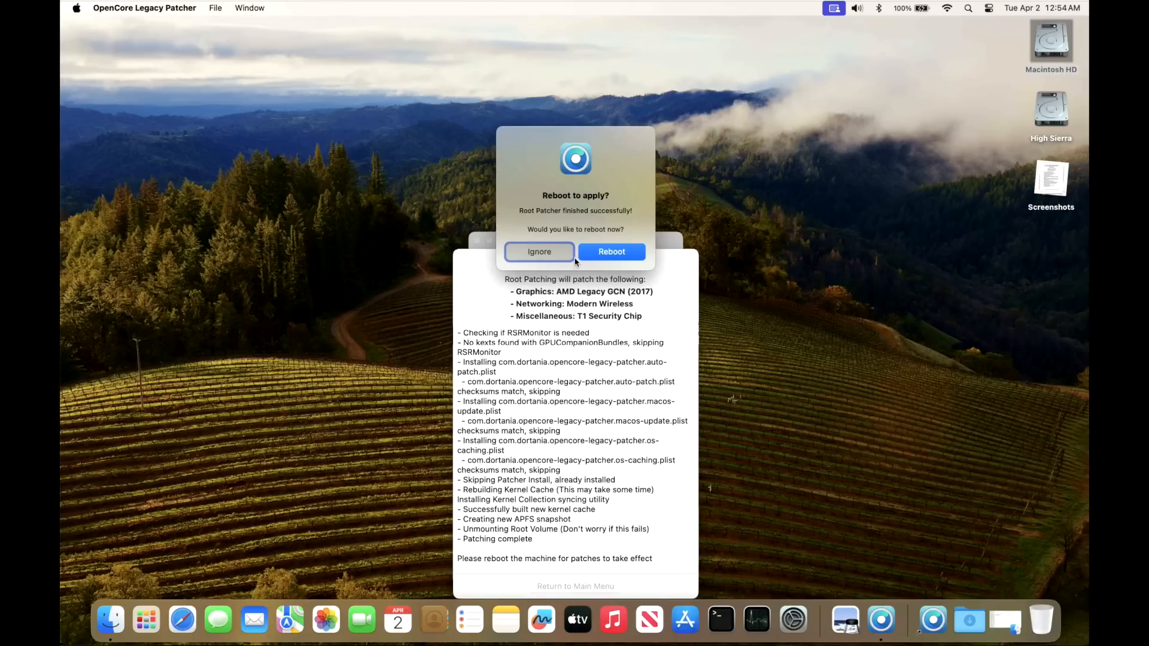
Step: Restart the Mac without reopening windows, then launch OpenCore-Patcher and Terminal from the Dock
left_click(604, 258)
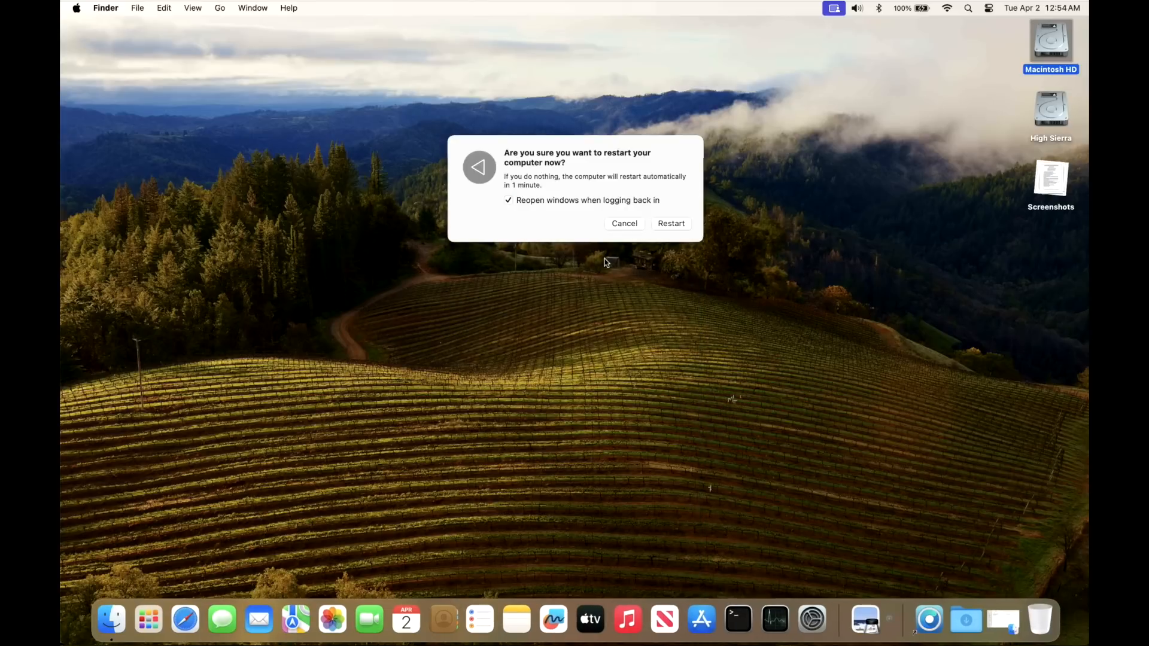
left_click(540, 200)
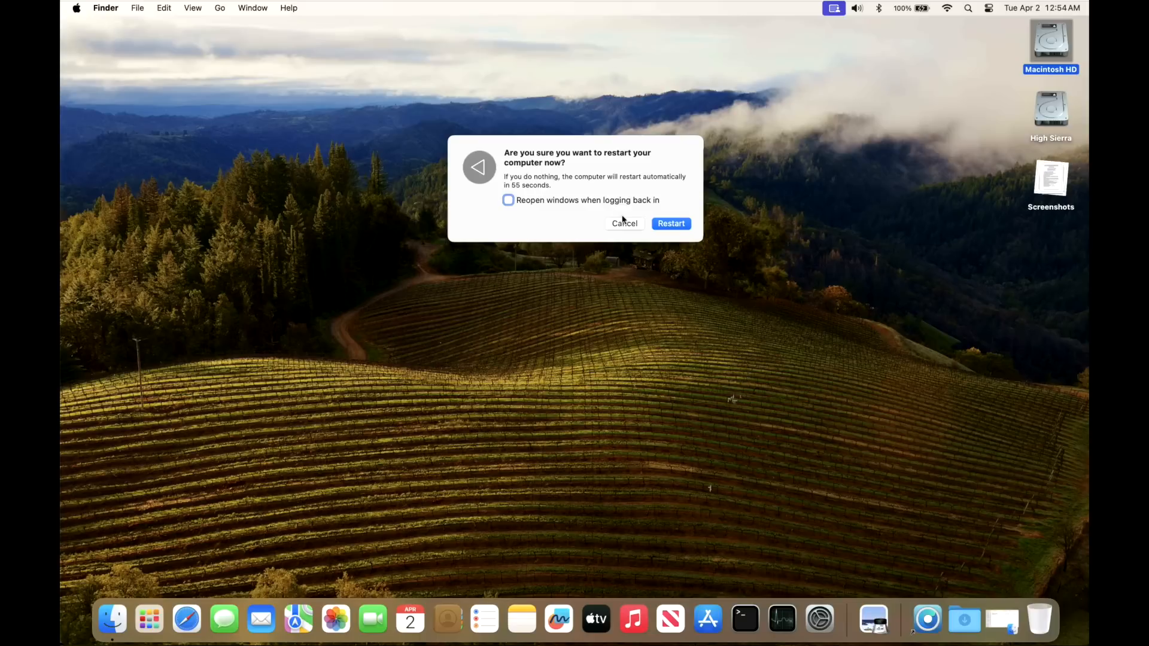
left_click(666, 225)
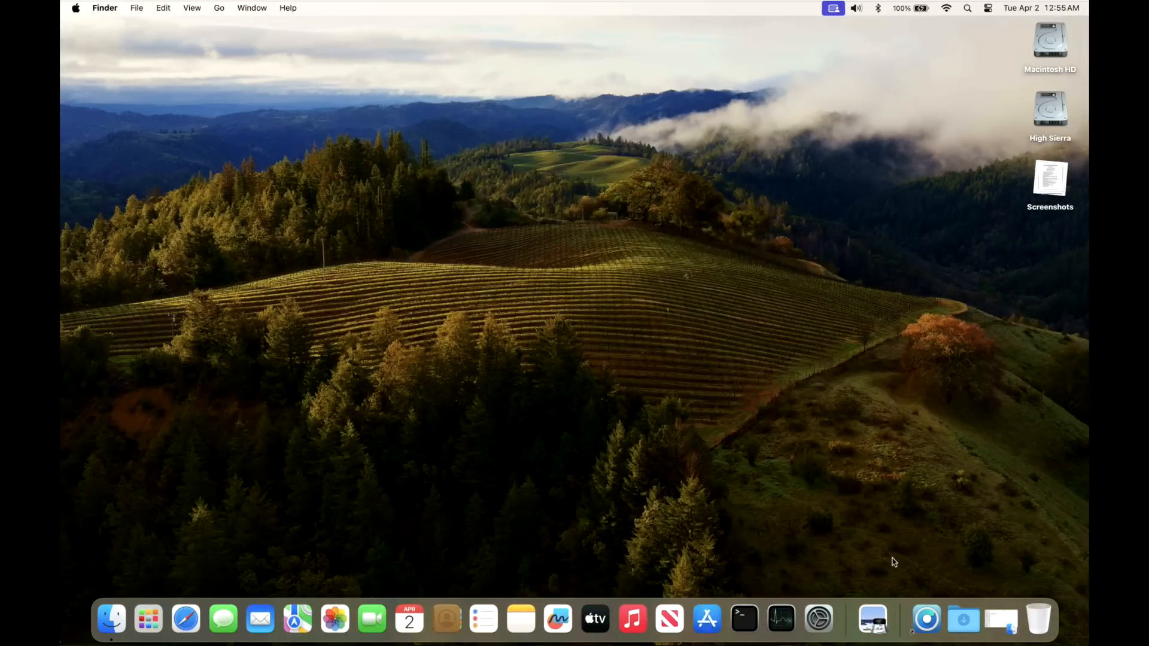
left_click(927, 620)
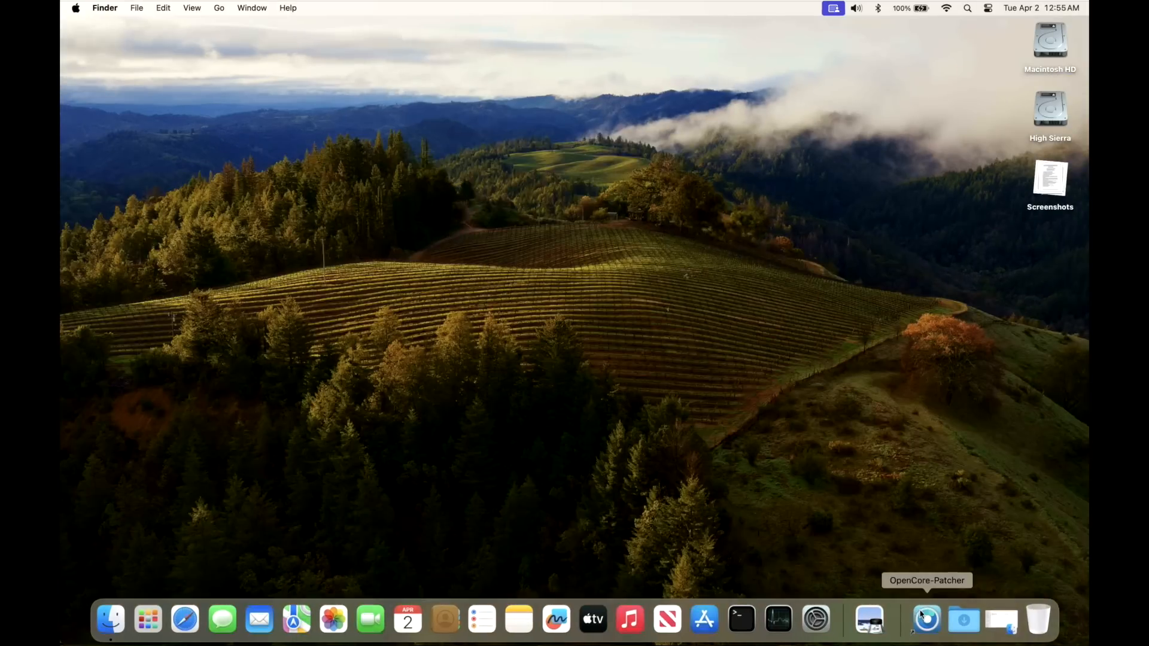
left_click(717, 616)
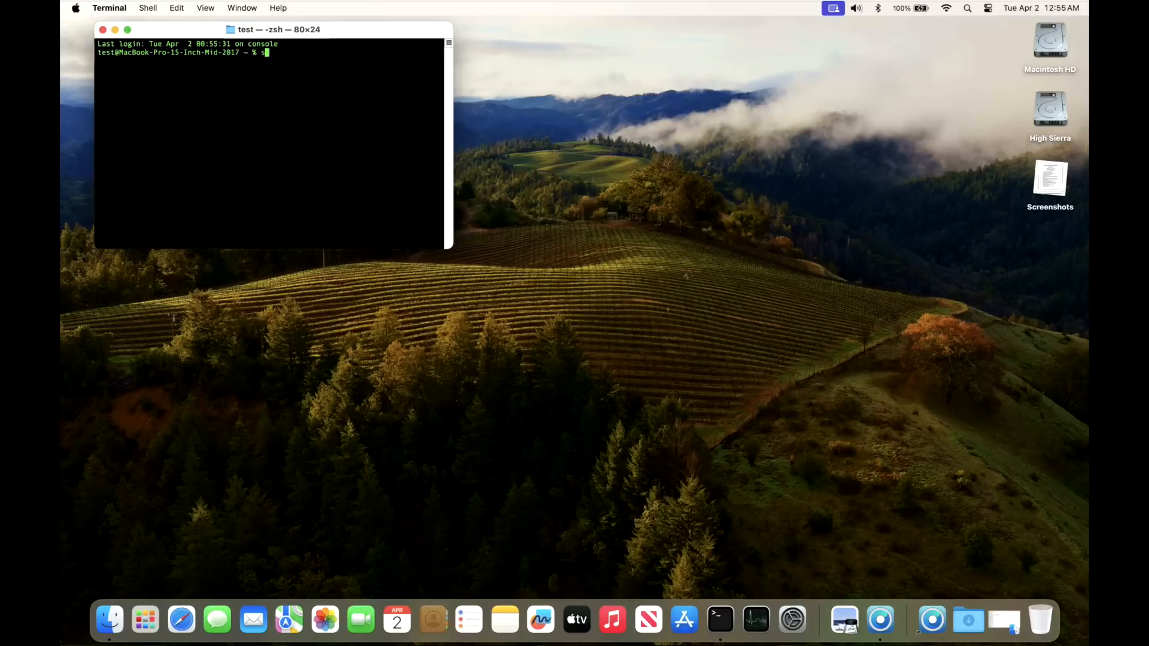
Step: Run sw_vers in Terminal to show the macOS version, 13.6.6 build 22G630
type("sw_vers")
key("Return")
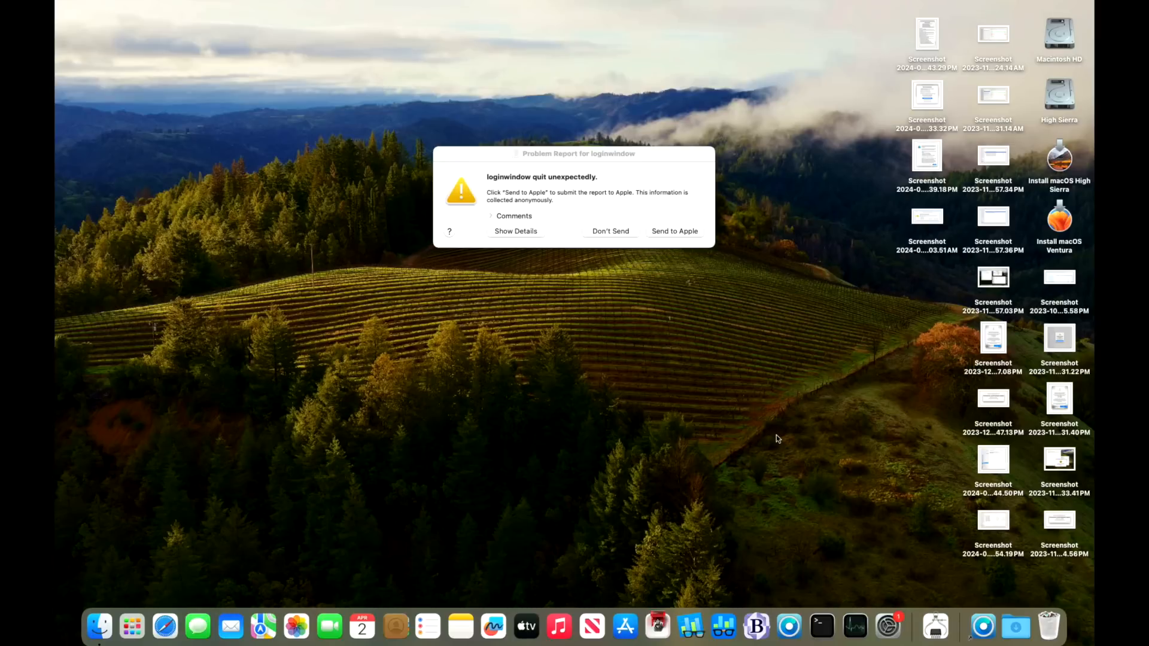
Step: Launch Terminal from the Dock while the loginwindow crash report is still showing
left_click(822, 626)
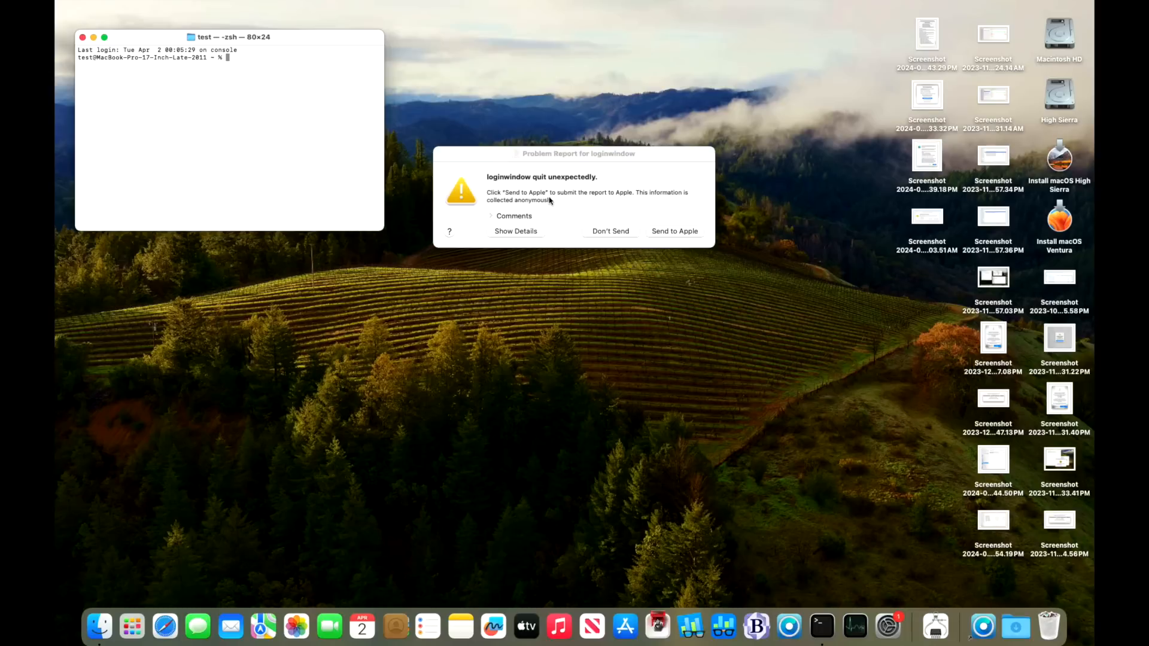
Step: Dismiss the loginwindow crash report with Don't Send and select the Macintosh HD icon
left_click(630, 234)
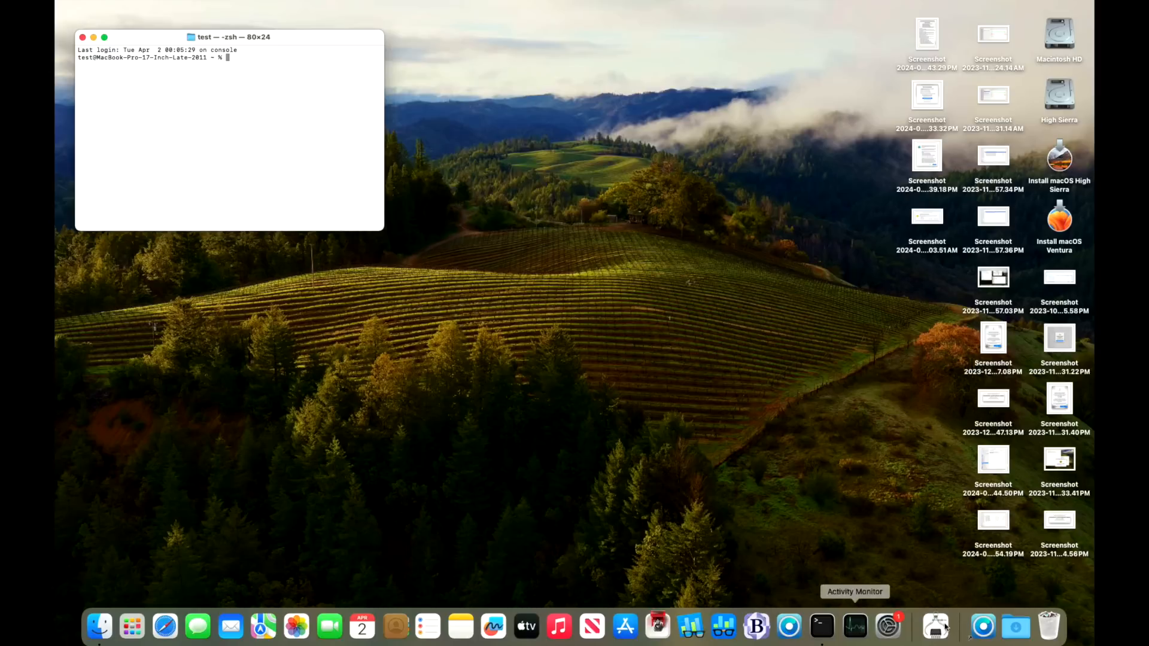
left_click(1051, 45)
Step: Open Macintosh HD's Applications folder and scroll the list to locate OpenCore-Patcher
double_click(1050, 45)
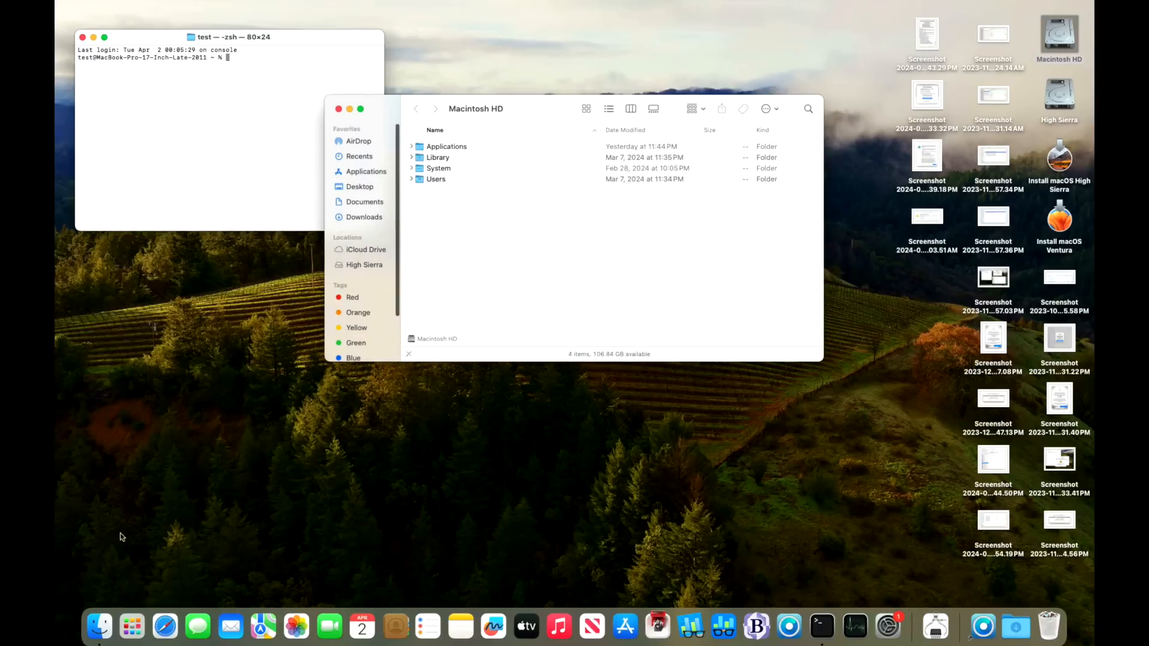
left_click(378, 174)
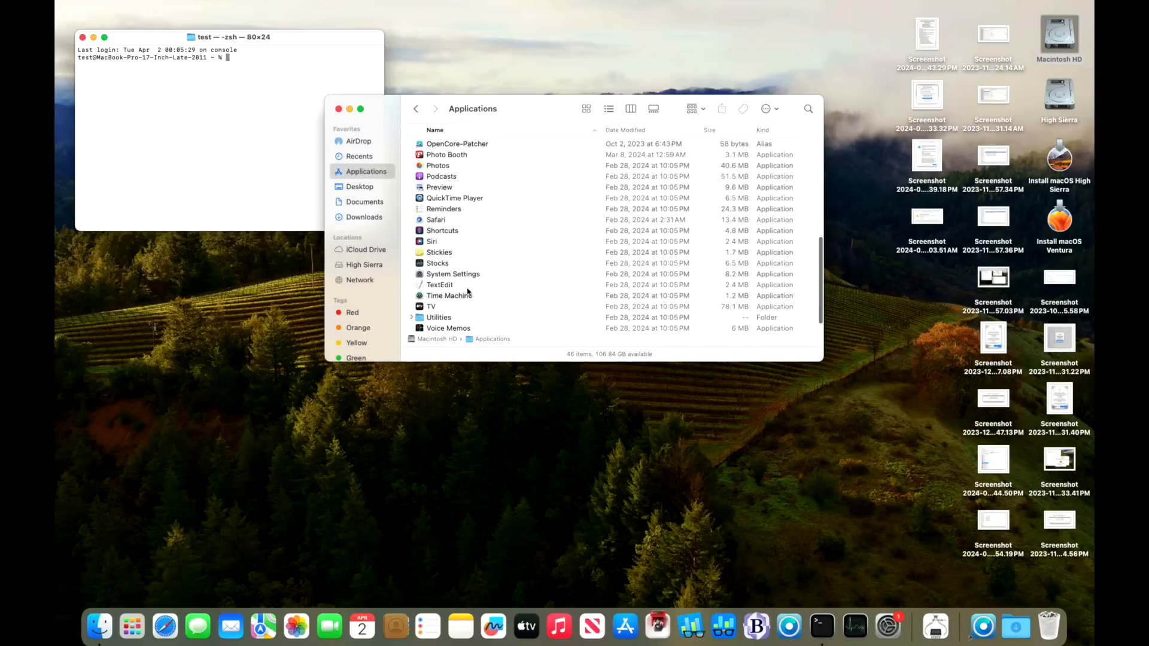
scroll(461, 300, "down", 10)
scroll(458, 287, "up", 5)
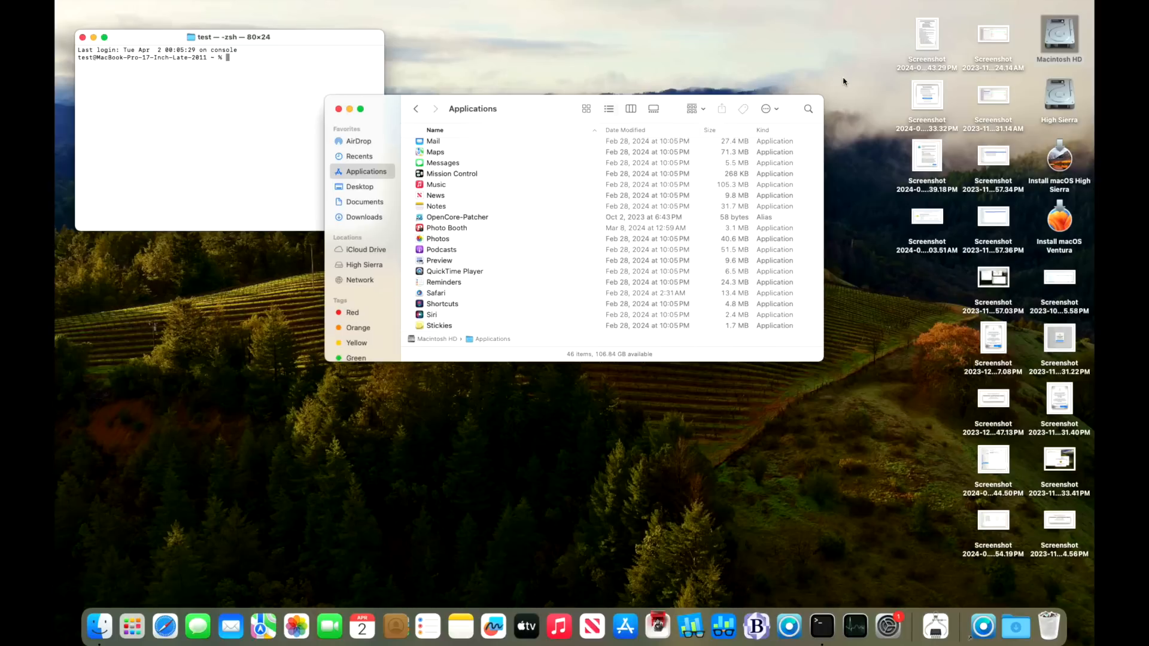
Step: Launch OpenCore-Patcher, review the 1.4.3 update notice, choose Download and Install, and focus the password field
double_click(479, 218)
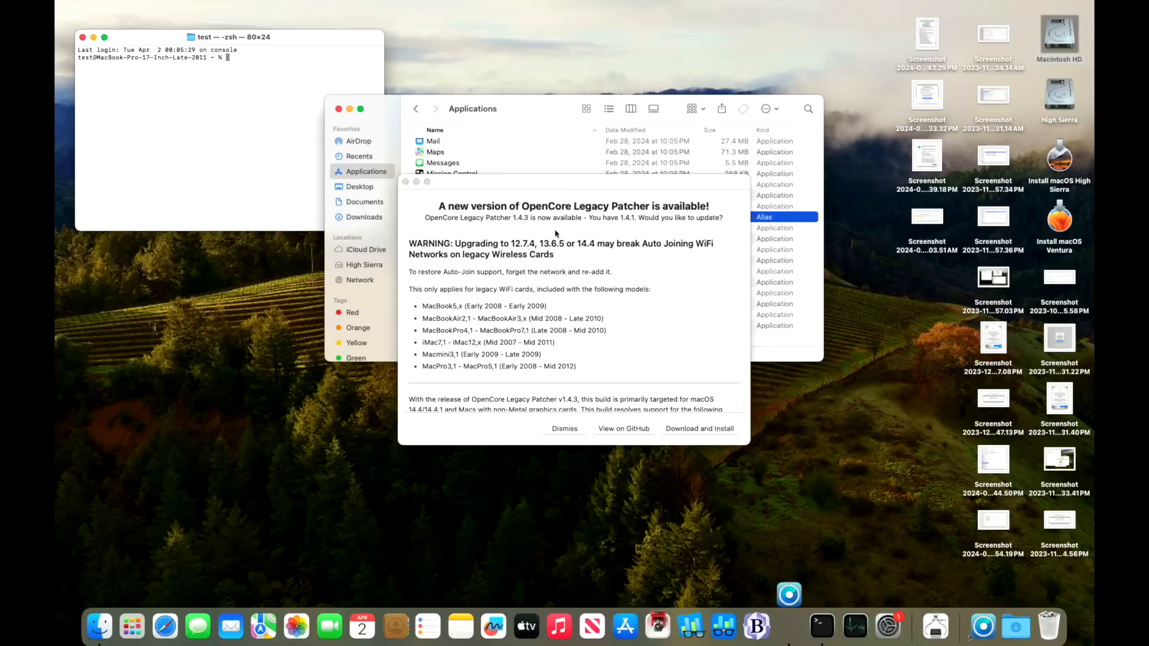
left_click_drag(595, 183, 861, 299)
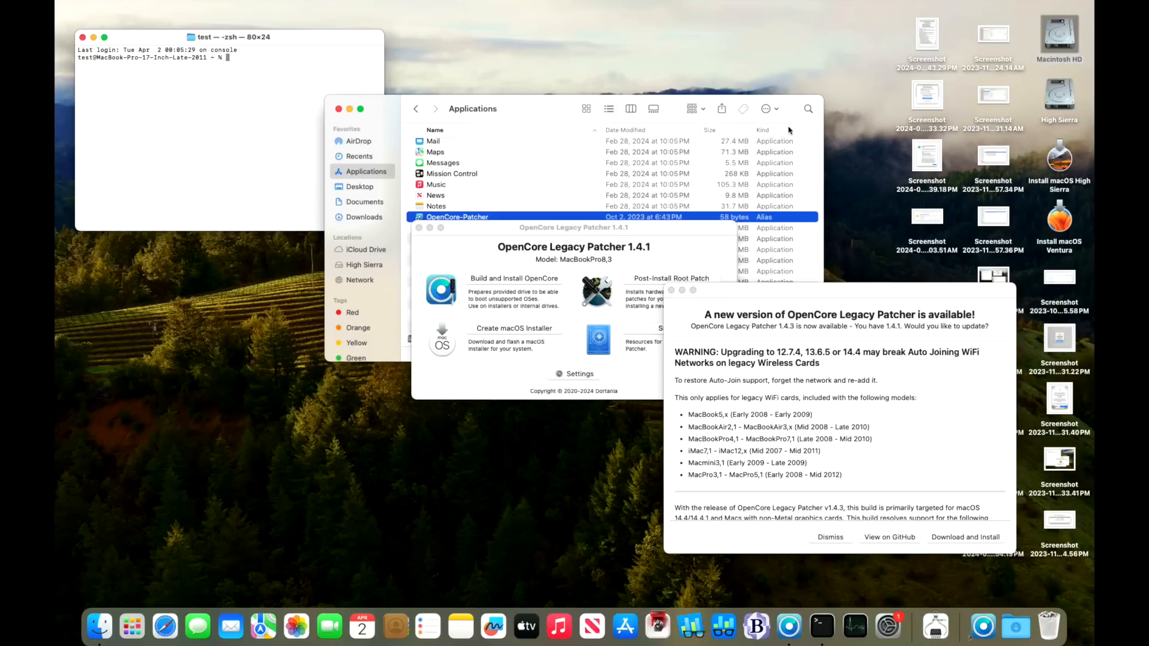
left_click_drag(855, 288, 656, 192)
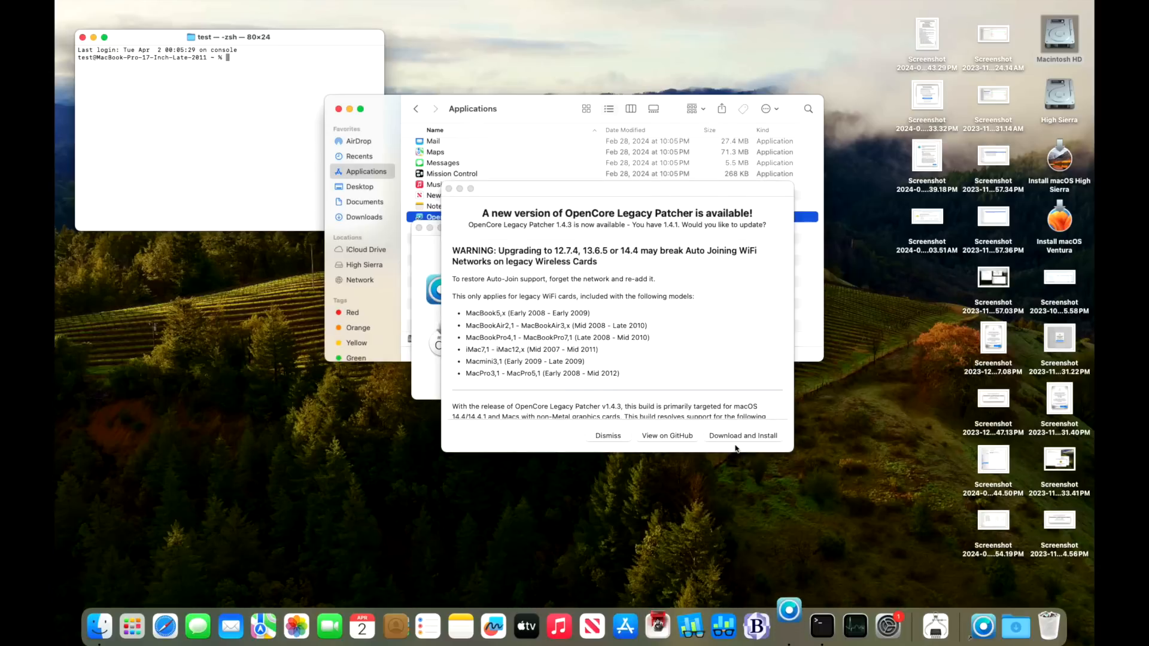
left_click_drag(676, 190, 919, 288)
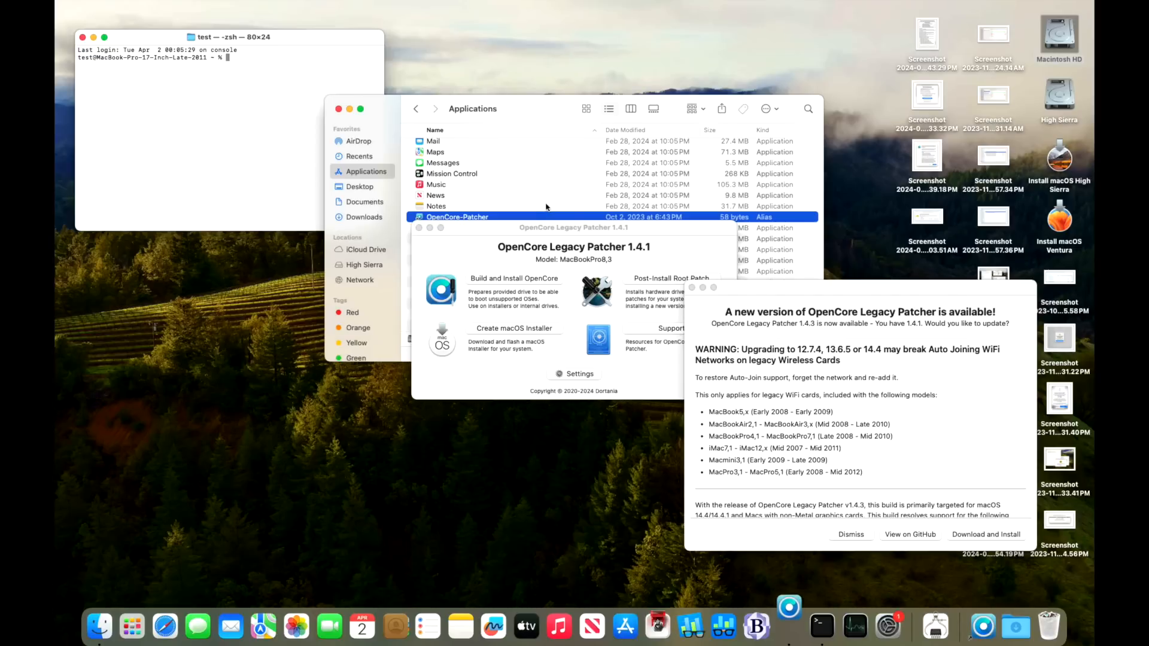
left_click_drag(812, 296, 530, 210)
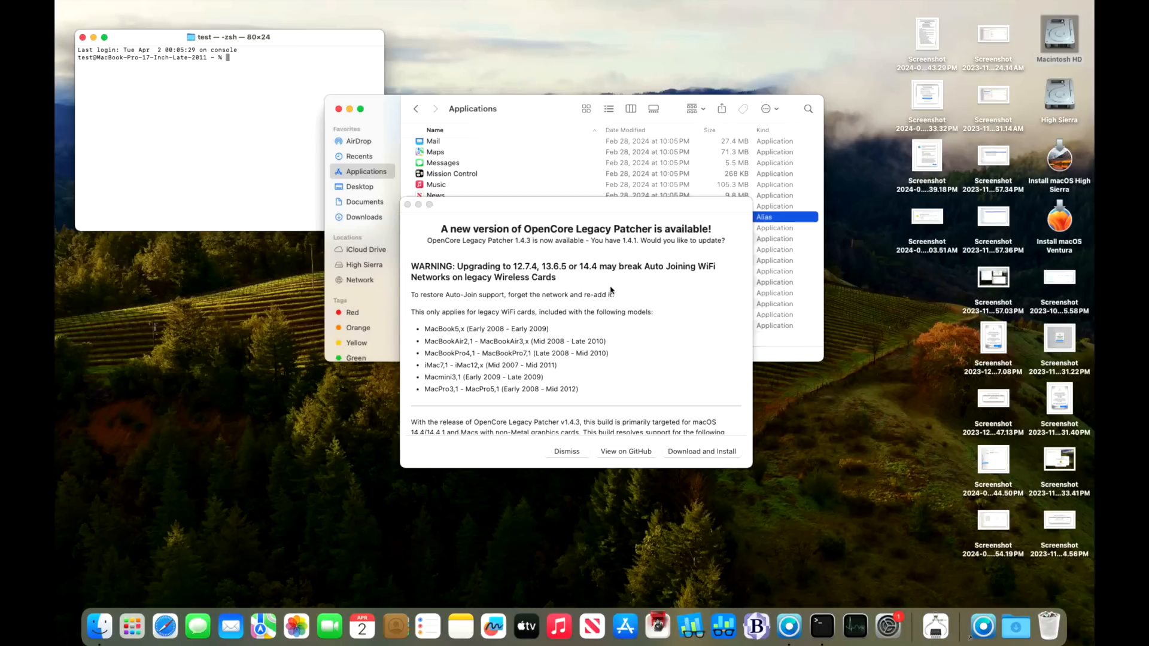
left_click(688, 452)
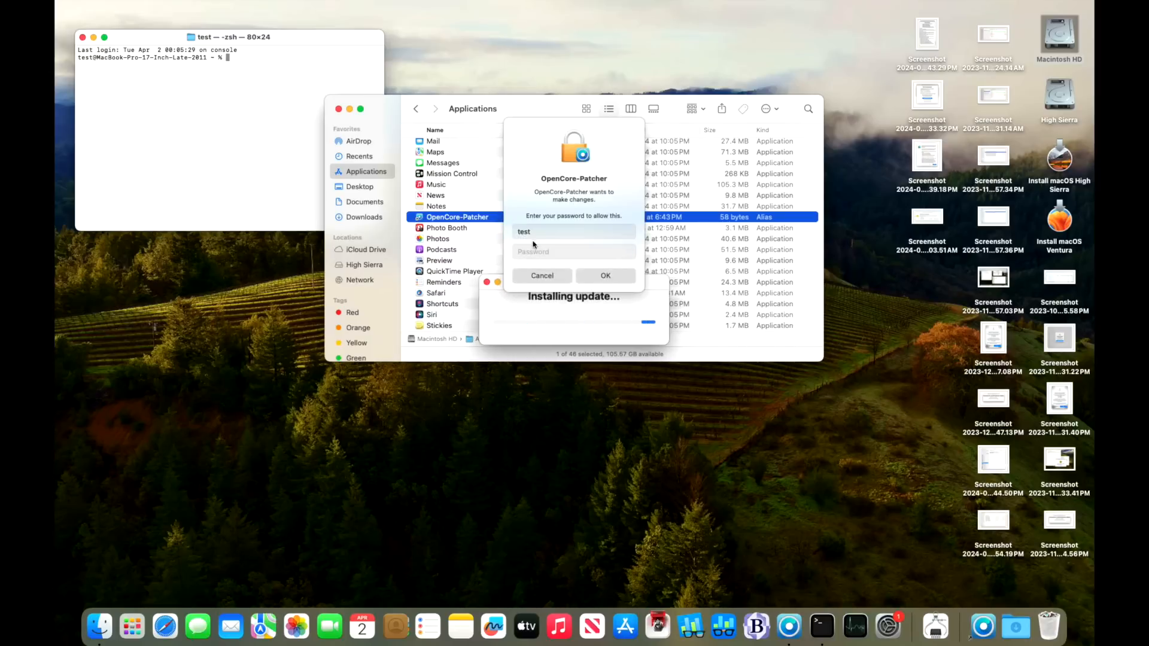
left_click(536, 252)
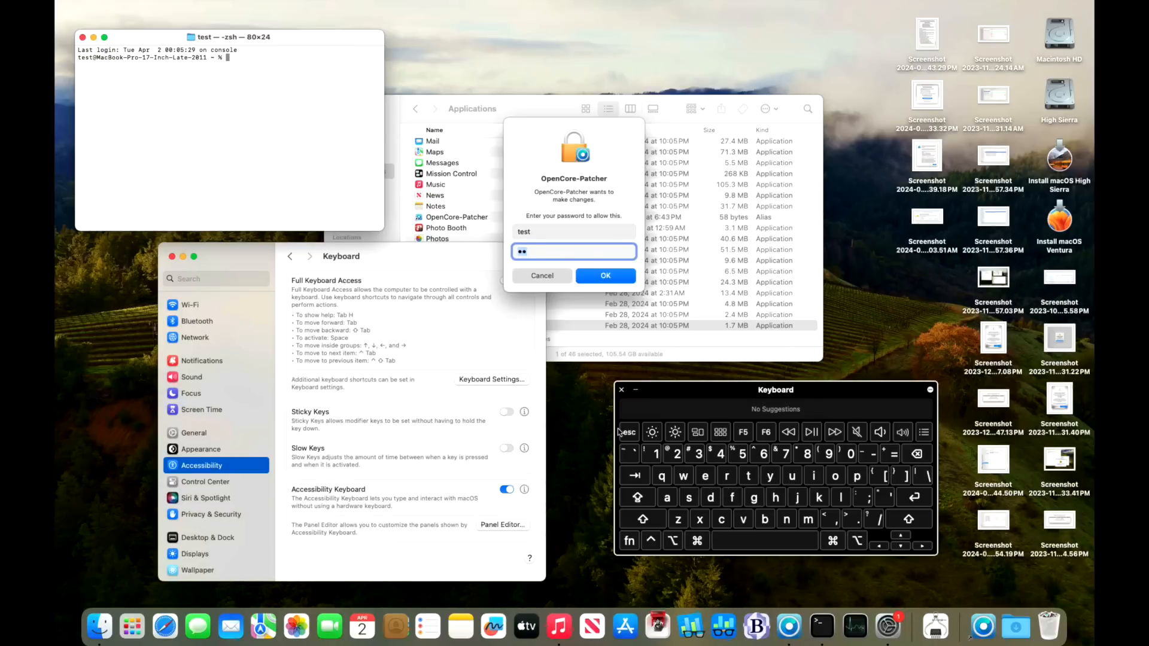
Step: Select the year text in the Terminal prompt line
double_click(198, 58)
Step: Copy the selected Terminal text and paste it into the patcher's password field
right_click(201, 60)
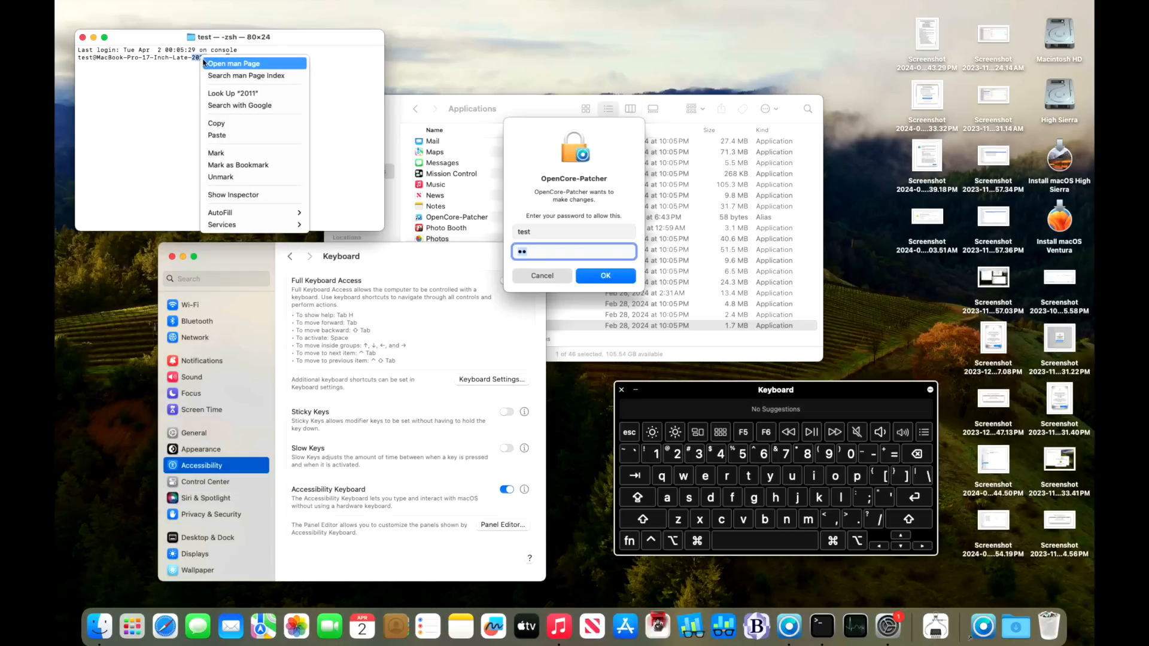
left_click(216, 122)
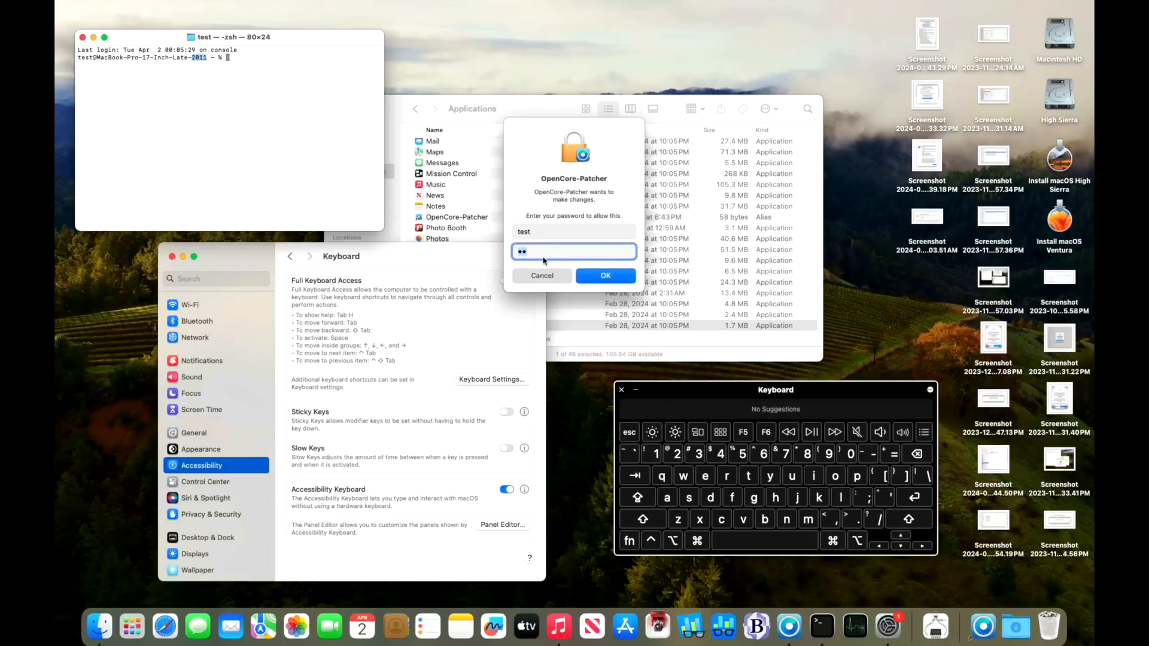
right_click(521, 252)
left_click(536, 281)
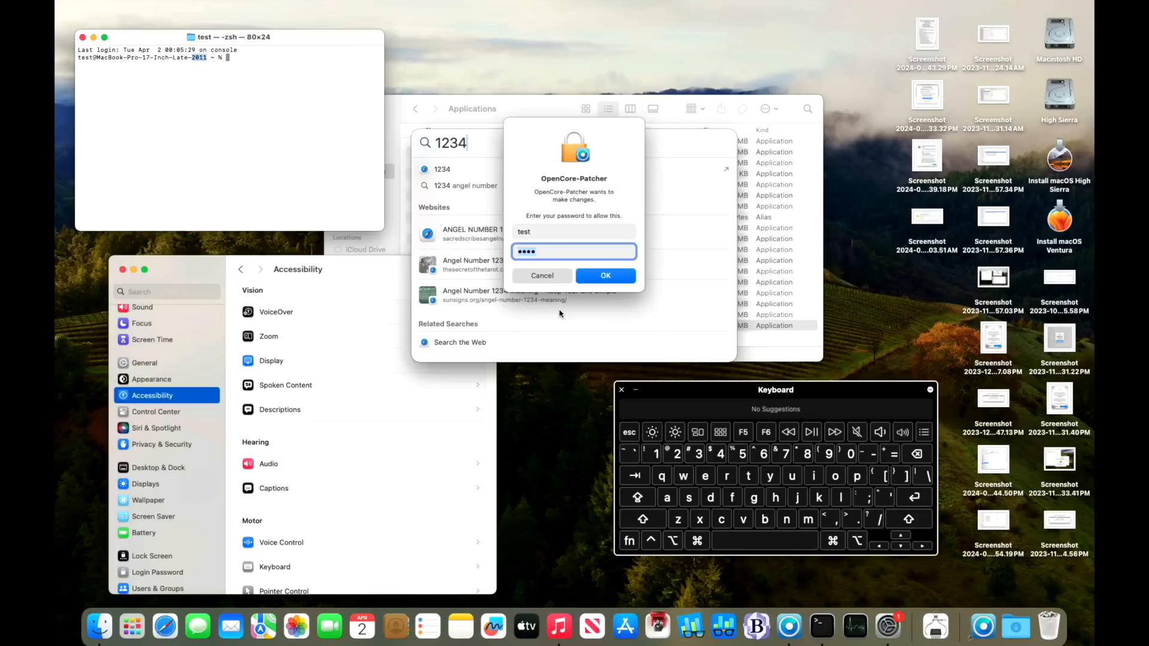
Step: Type the administrator password into Spotlight and copy it
key("BackSpace")
key("BackSpace")
key("BackSpace")
key("BackSpace")
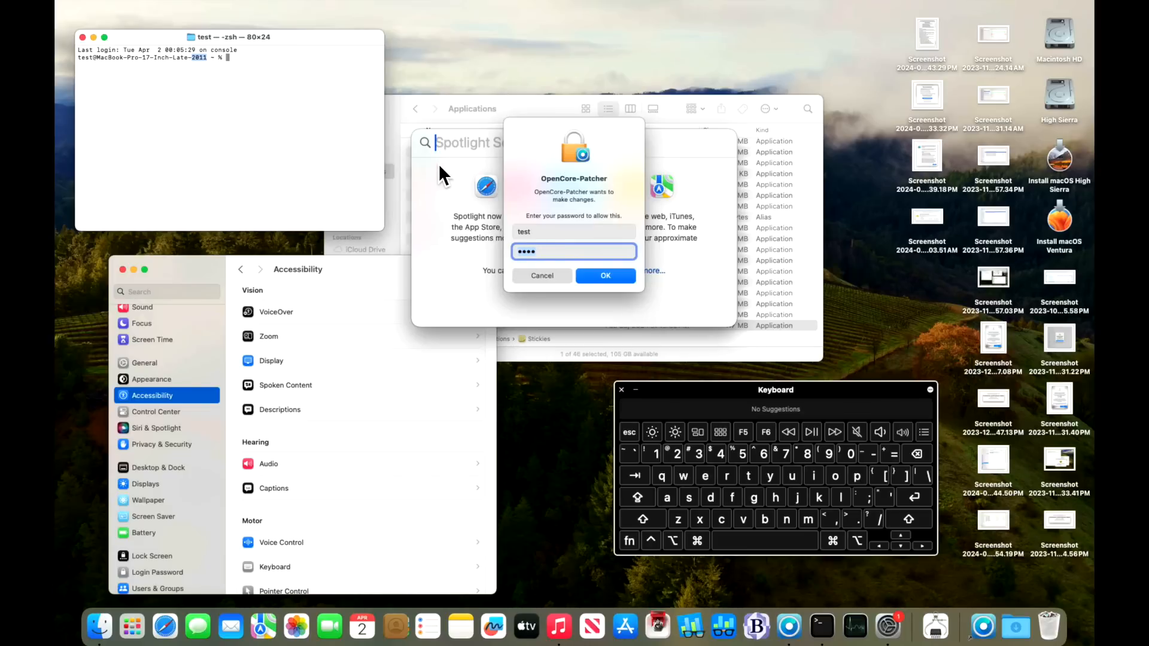
type("1234")
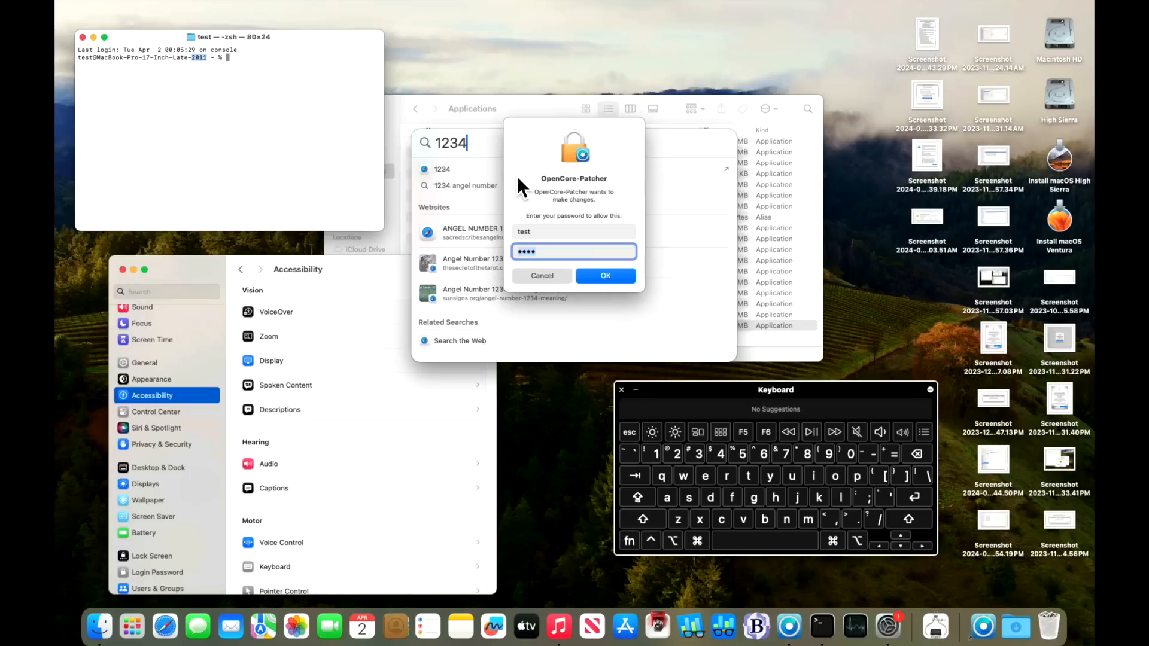
double_click(457, 145)
right_click(458, 144)
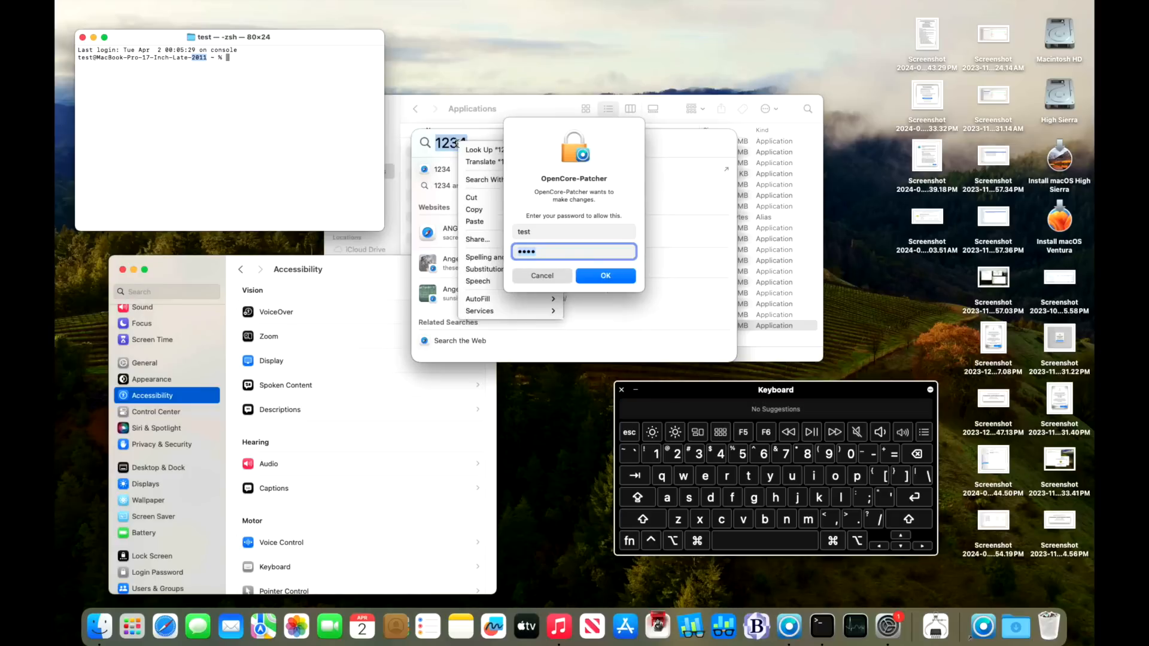
left_click(469, 211)
Step: Paste the copied password into the patcher's prompt and confirm it with OK
left_click(524, 253)
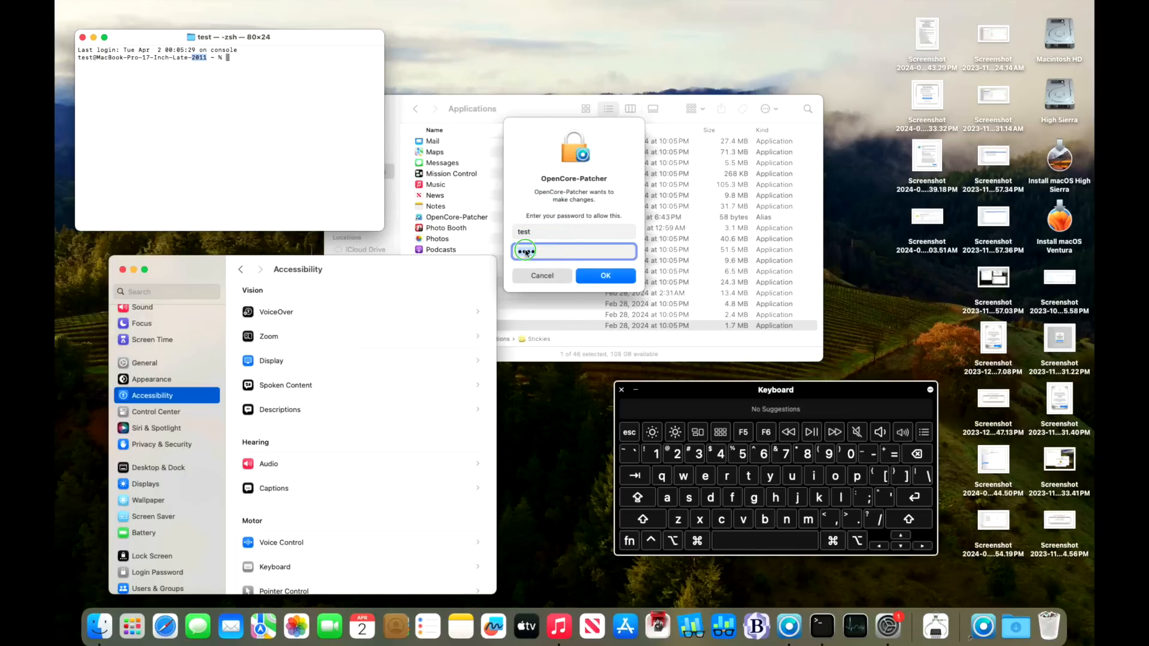
right_click(524, 253)
left_click(542, 280)
left_click(617, 275)
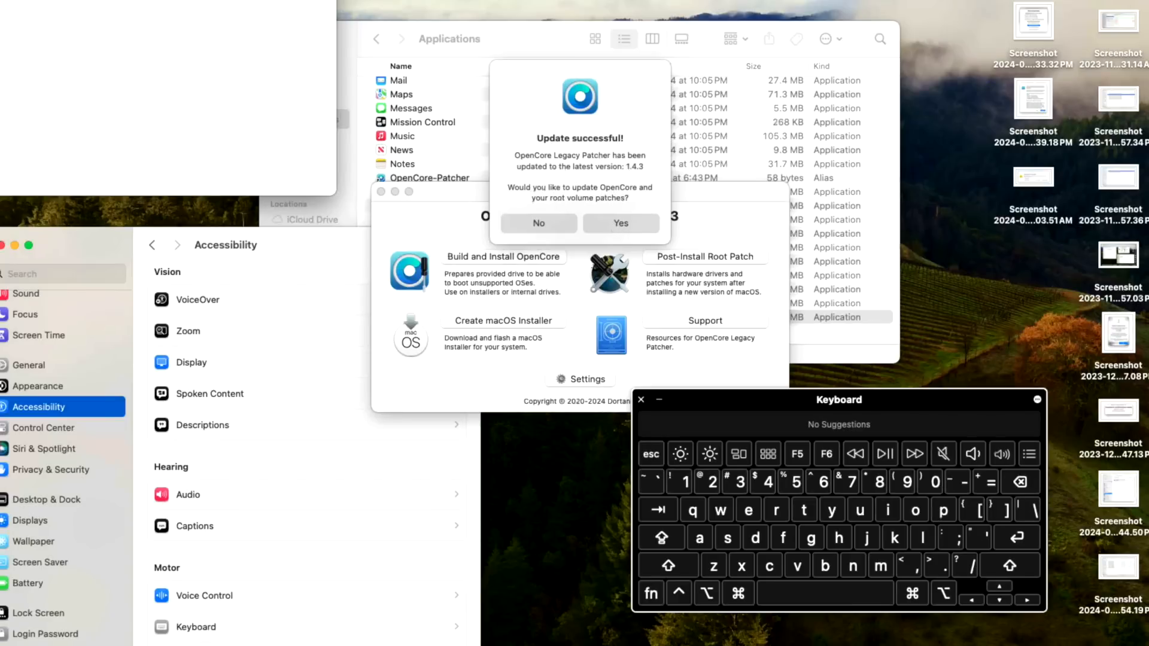
Step: Accept the OpenCore rebuild for MacBookPro8,3 and install the built EFI to disk
left_click(616, 223)
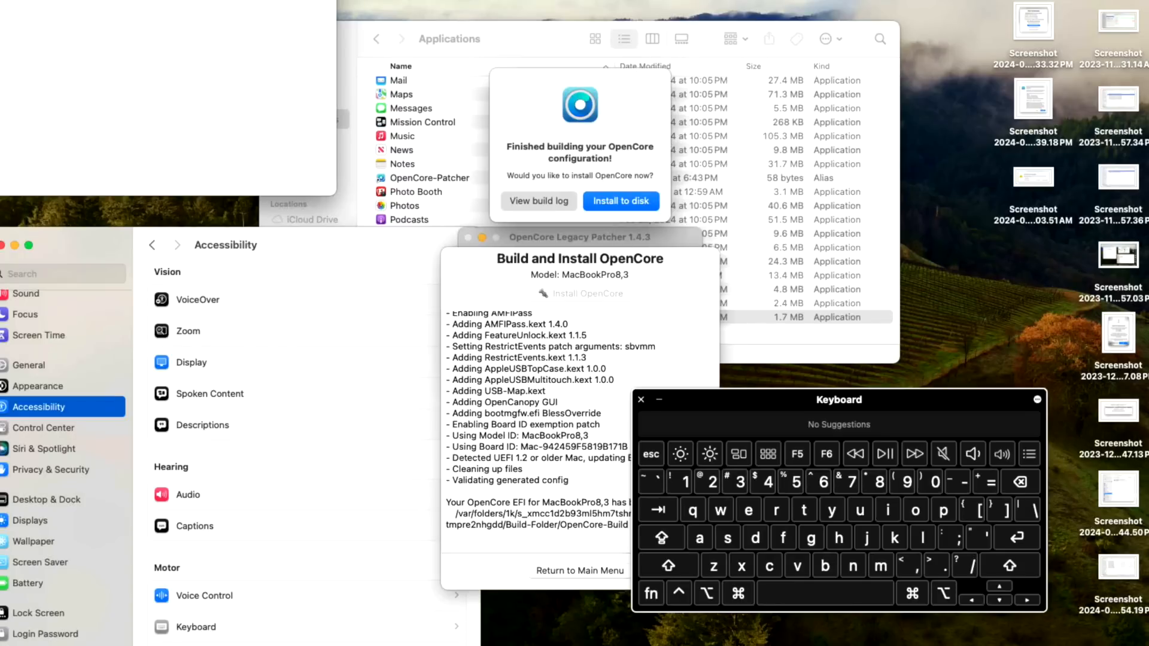
left_click(625, 210)
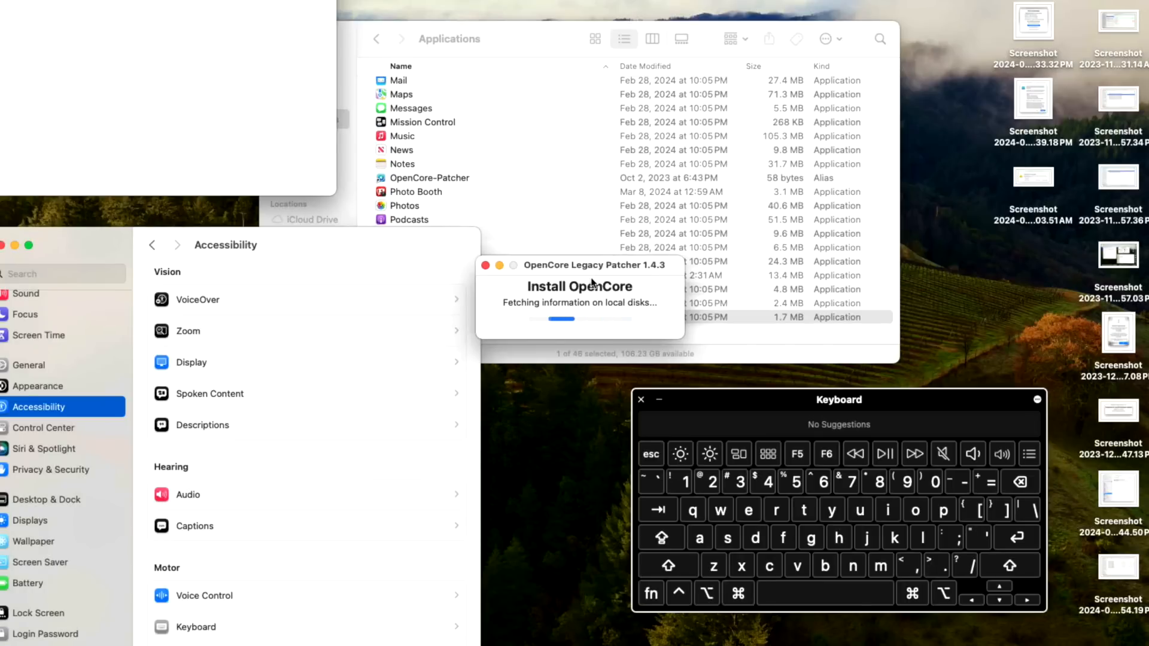
Step: Install OpenCore onto disk0's EFI partition with the pasted admin password, then continue to root patches
left_click(578, 341)
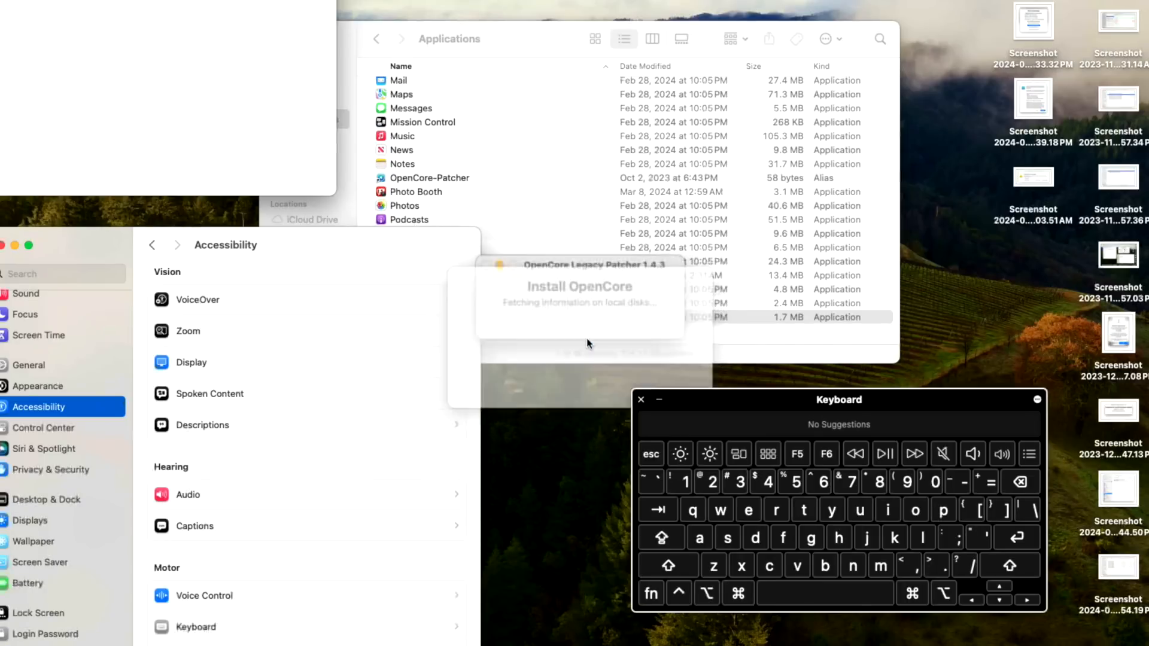
left_click(588, 310)
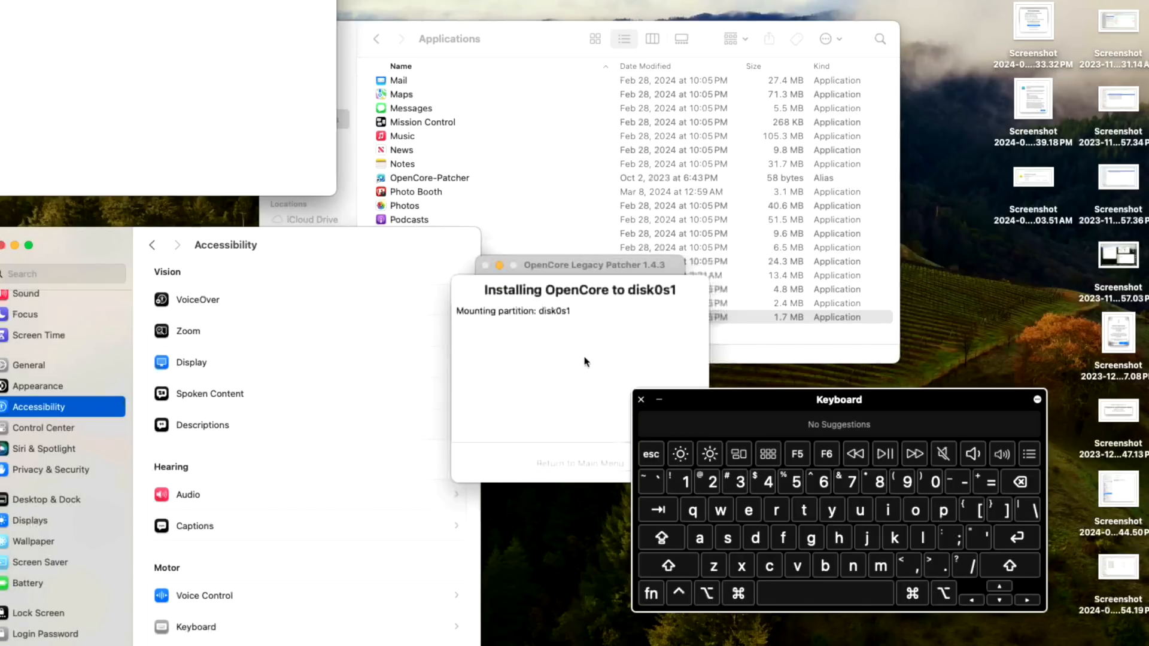
left_click(546, 228)
right_click(545, 228)
left_click(568, 268)
left_click(631, 261)
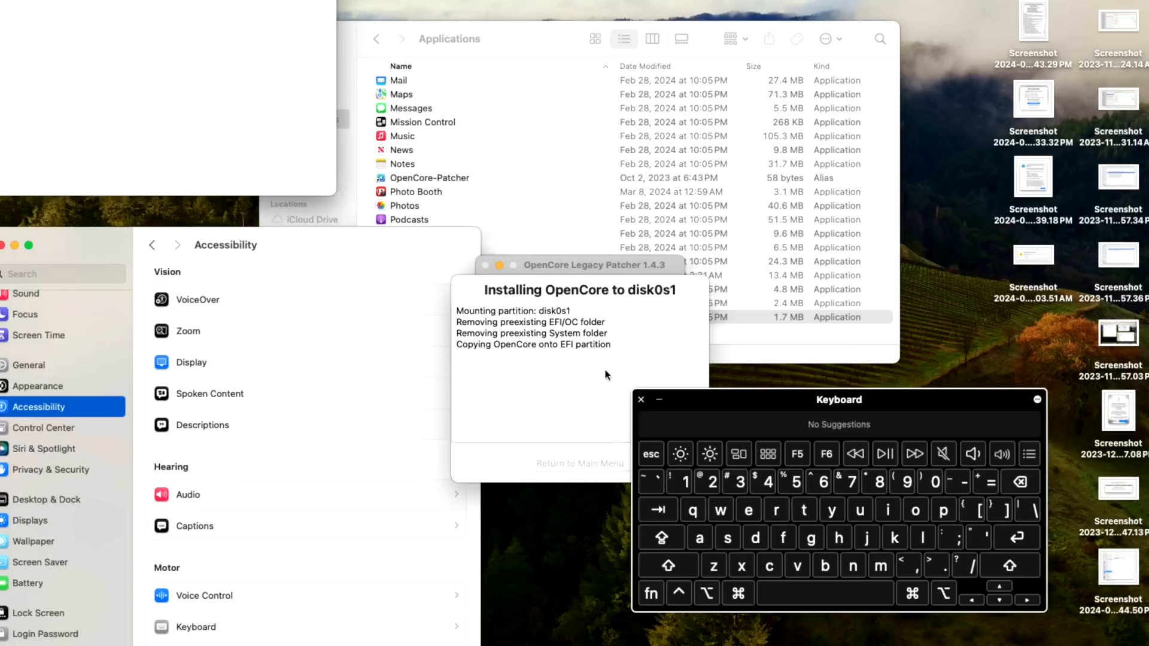
left_click_drag(682, 403, 809, 416)
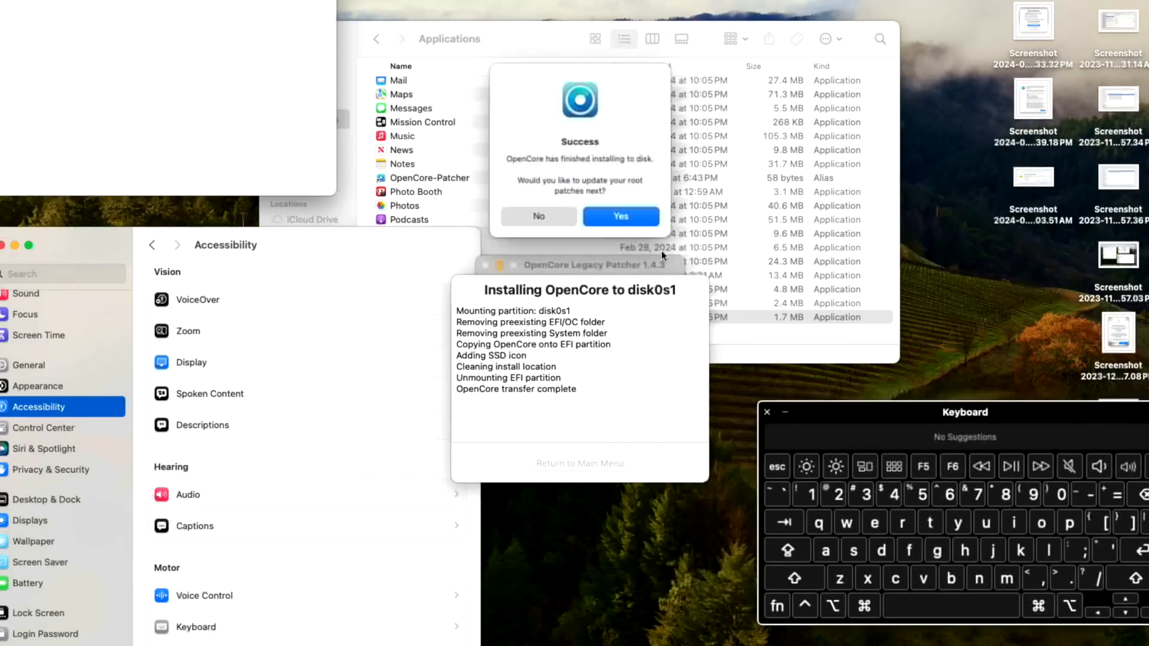
left_click(616, 217)
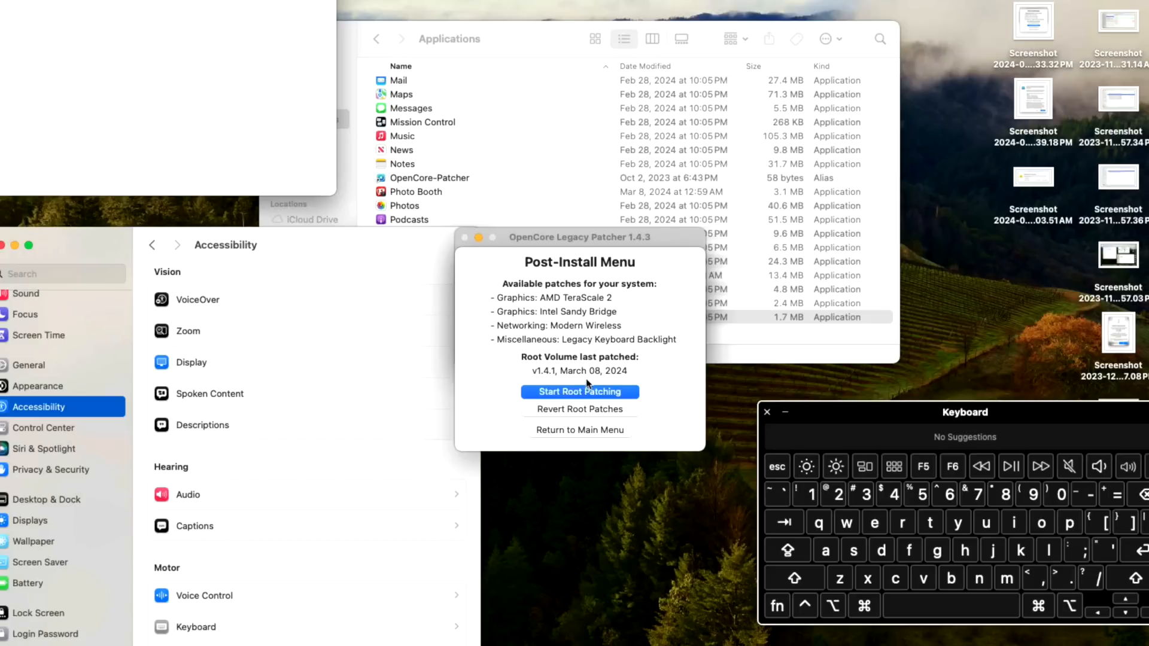
Step: Run root patching as root with the pasted admin password, then choose Reboot when finished
left_click(606, 391)
left_click(616, 208)
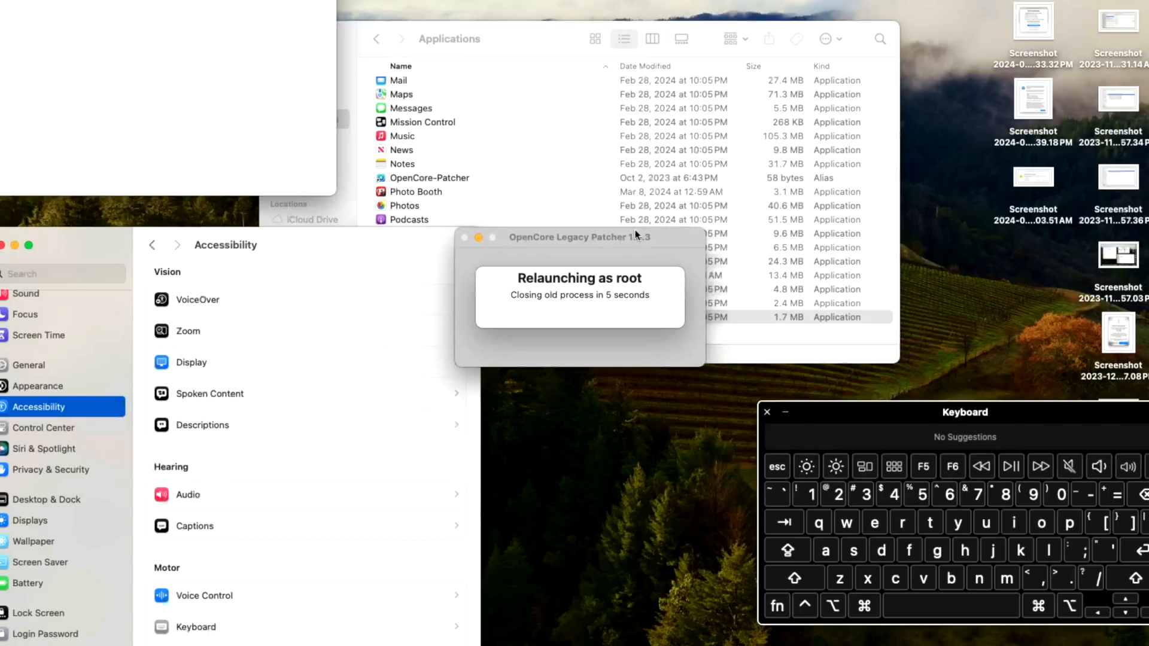
left_click(584, 239)
right_click(552, 230)
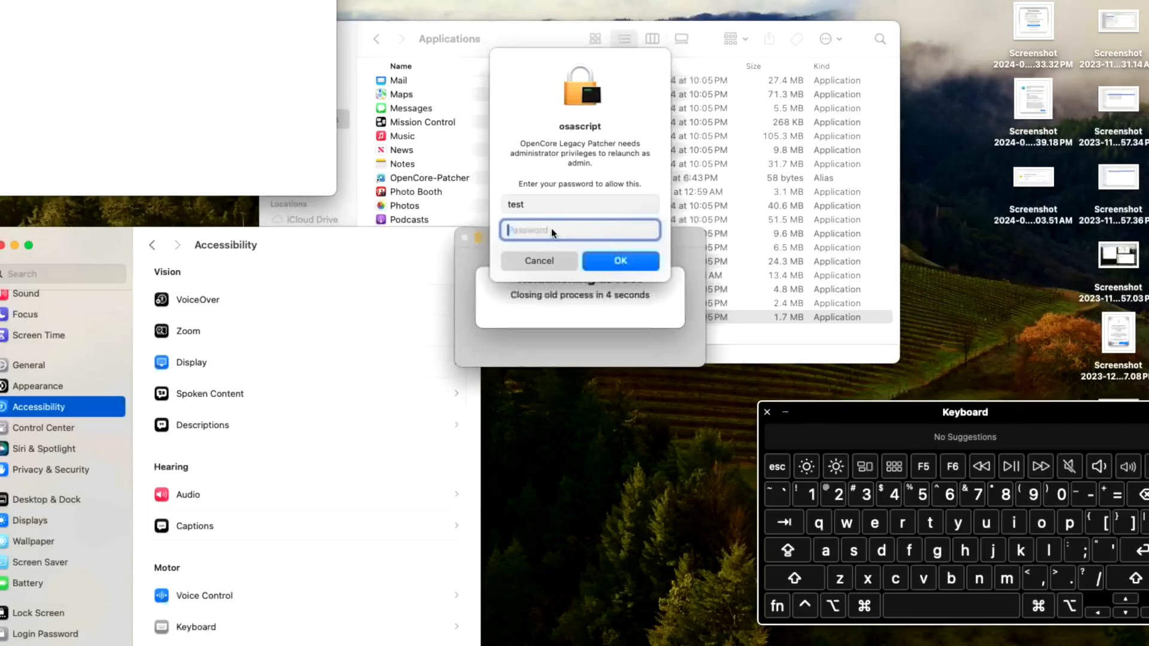
left_click(573, 268)
left_click(607, 264)
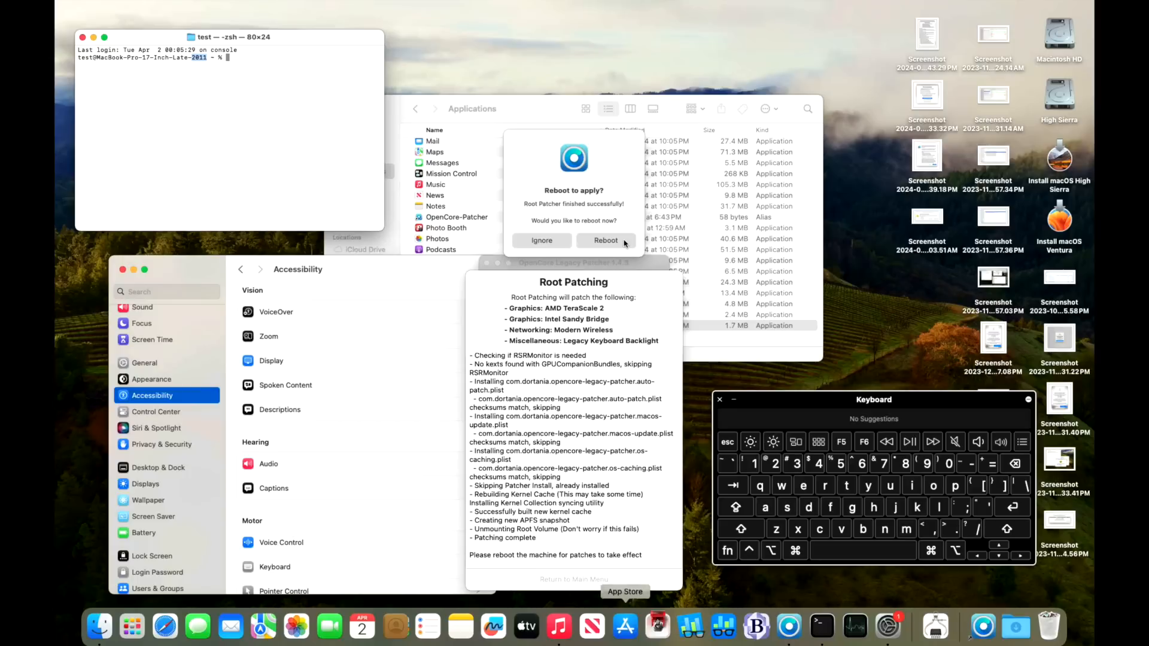
left_click(643, 210)
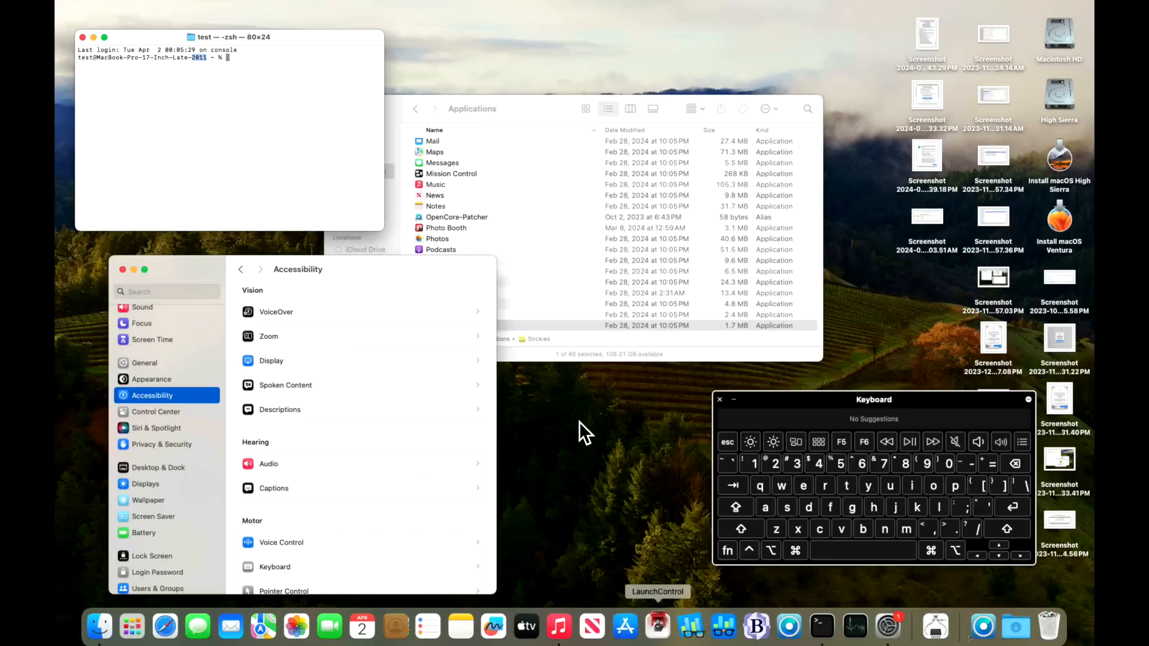
Step: Type 'sudo shutdown -r now' in Spotlight and copy the command
key("super+space")
type("sudo shutdown -r now")
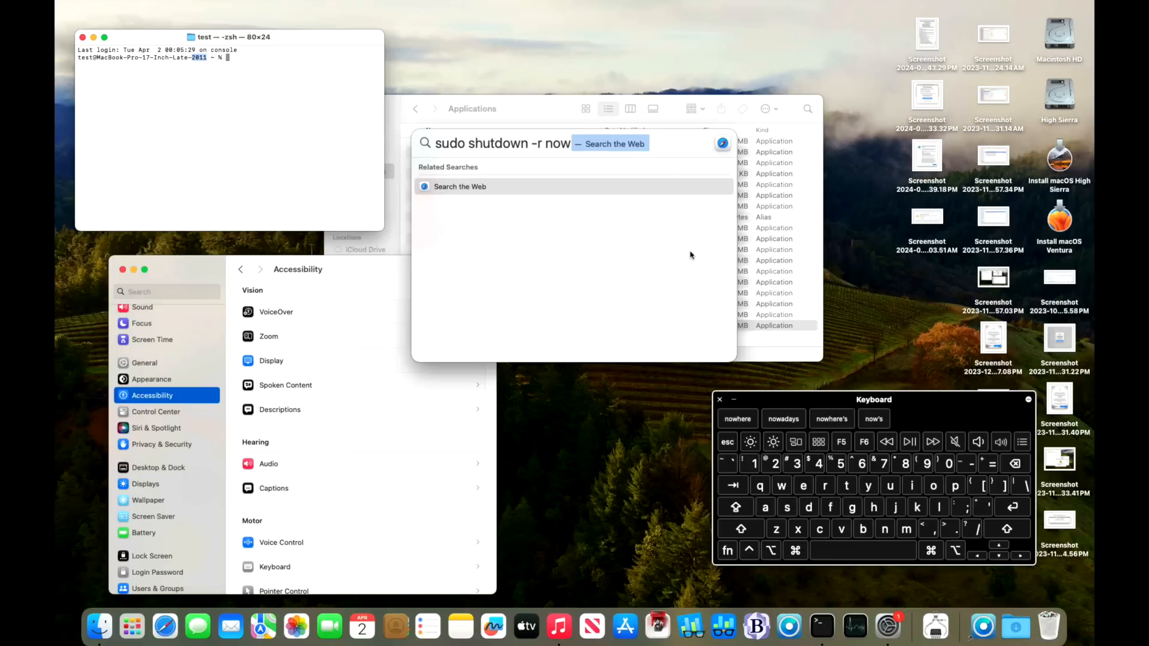
left_click_drag(429, 142, 587, 144)
right_click(541, 139)
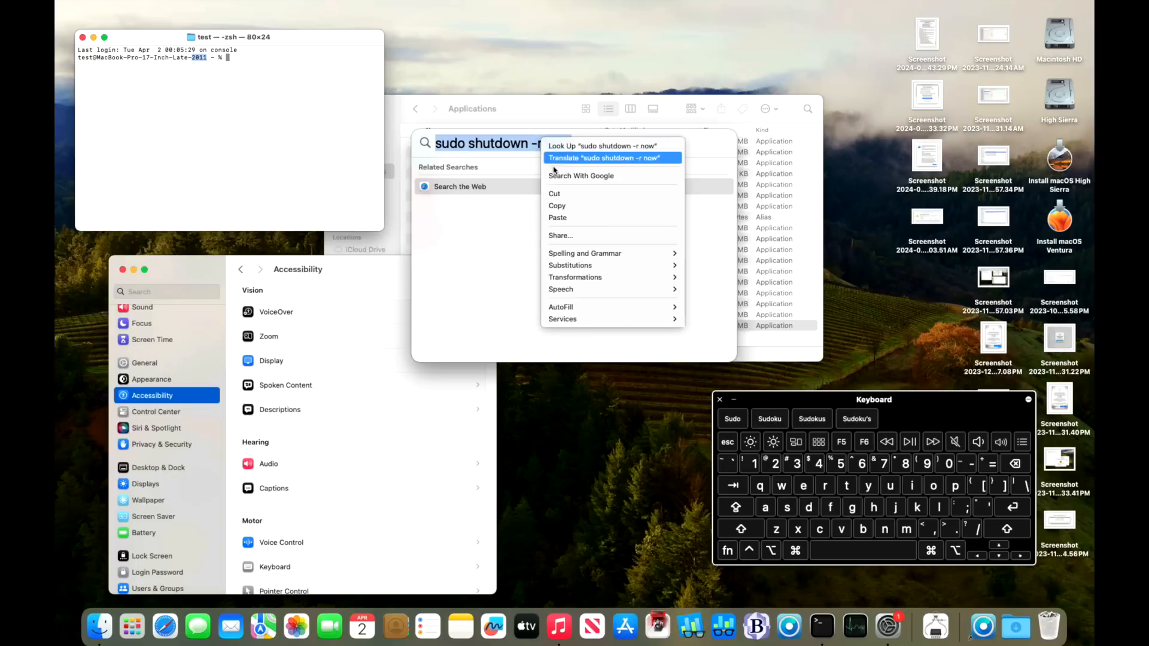
left_click(556, 206)
Step: Paste the restart command at the Terminal prompt
right_click(314, 127)
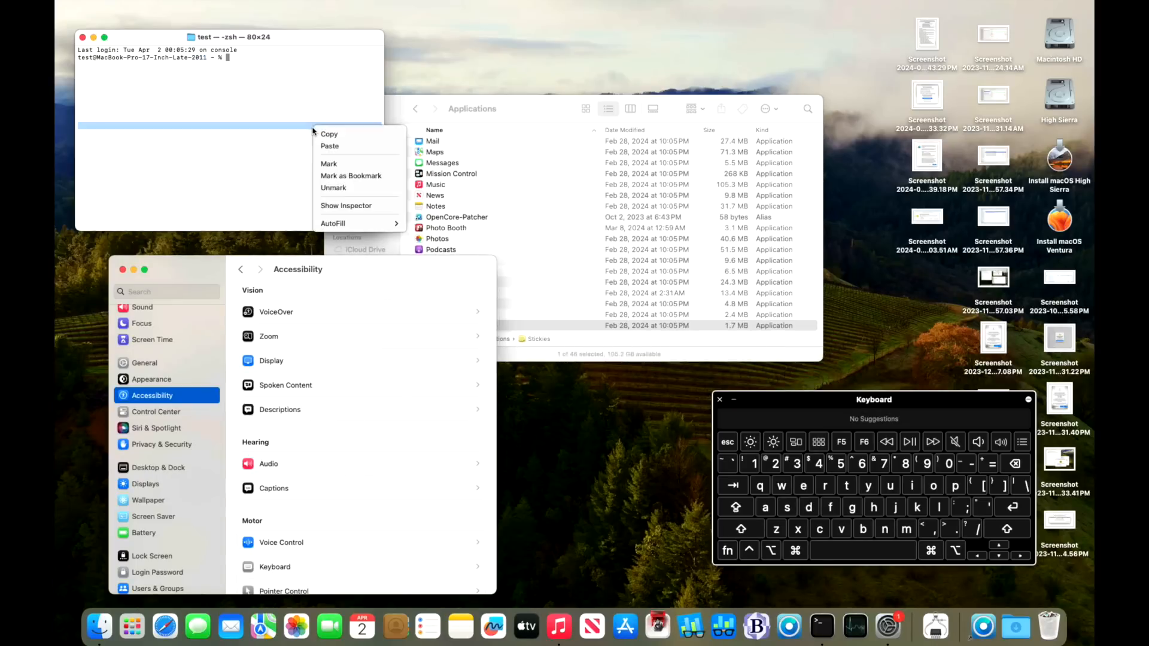
left_click(340, 147)
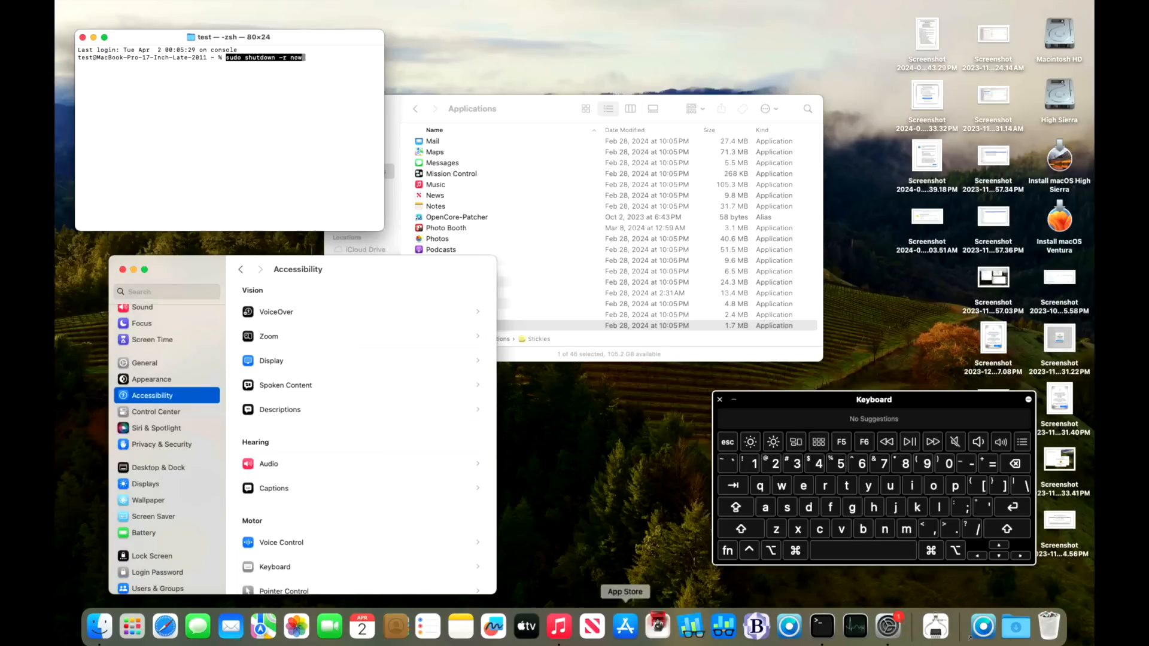
left_click(888, 626)
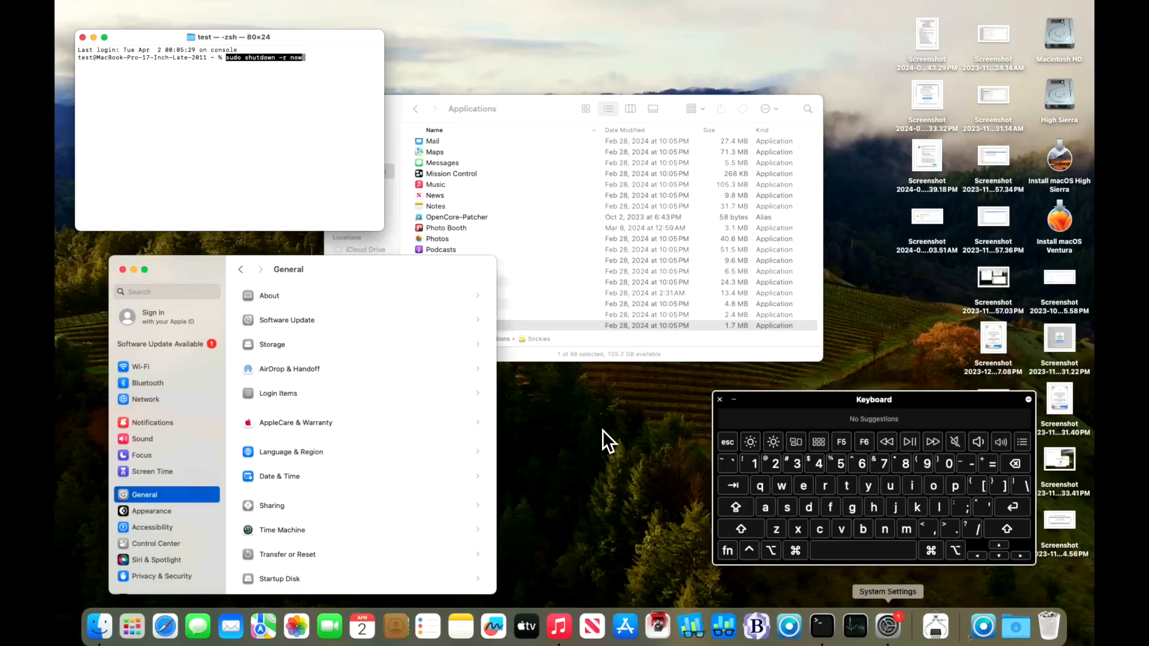
Step: Run the pasted sudo shutdown -r now command to restart the Mac
key("ctrl+super")
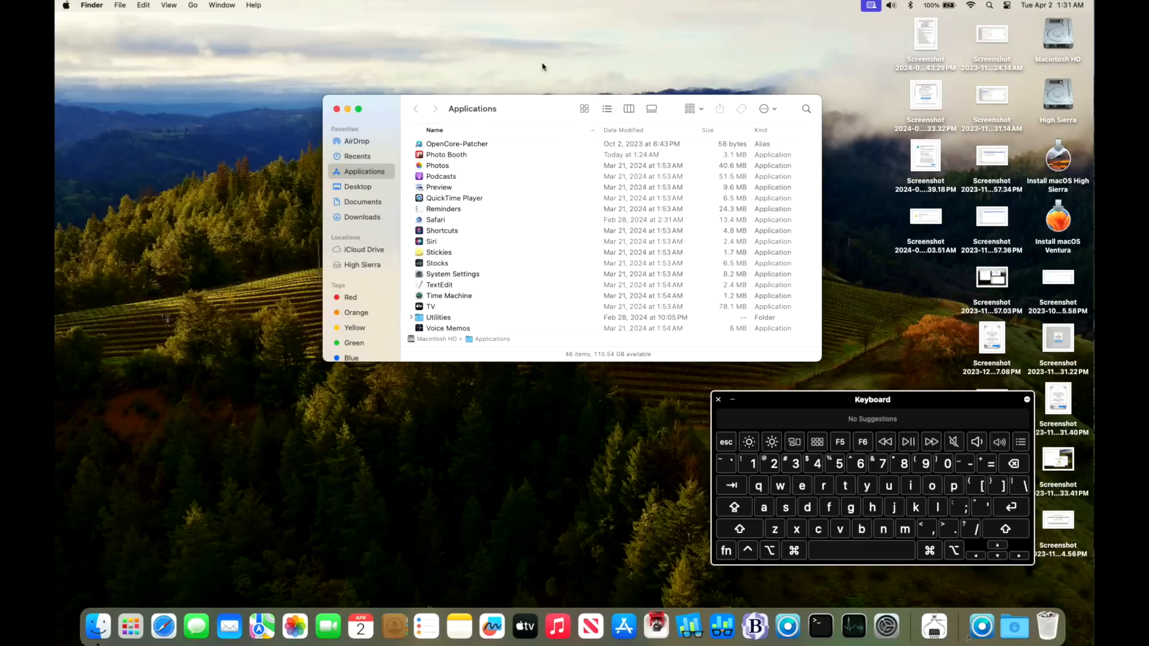
Step: Close the Applications window, reopen Terminal, and type test letters such as 'asdfasdffas' at the prompt
left_click(337, 109)
left_click(818, 625)
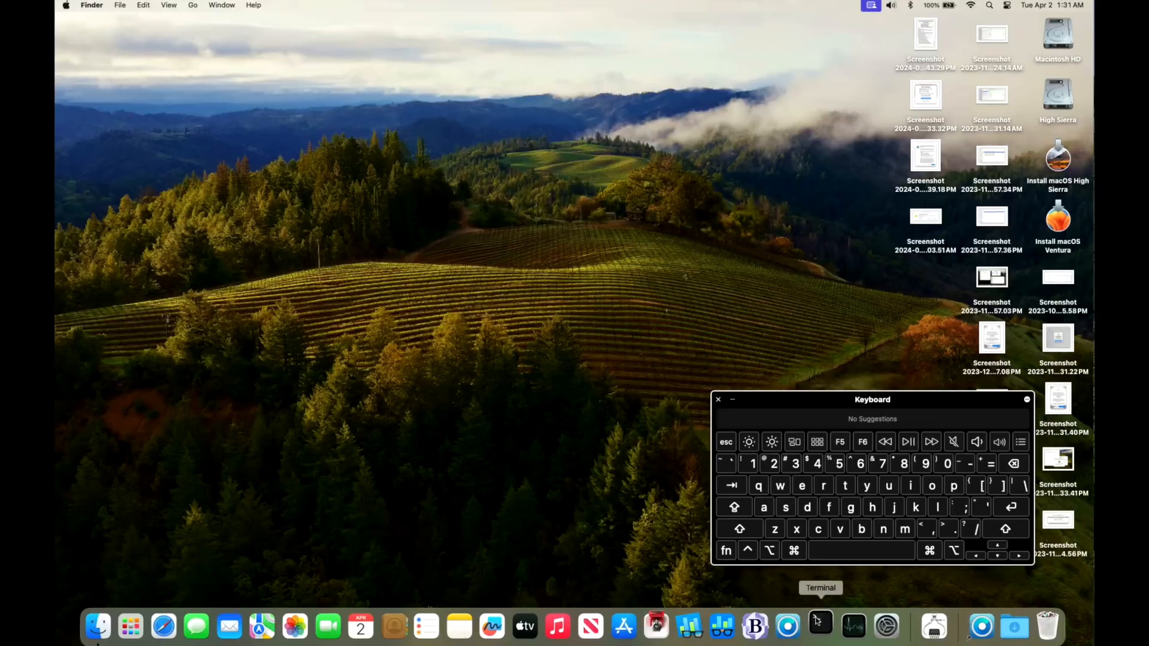
type("asdfasdffas")
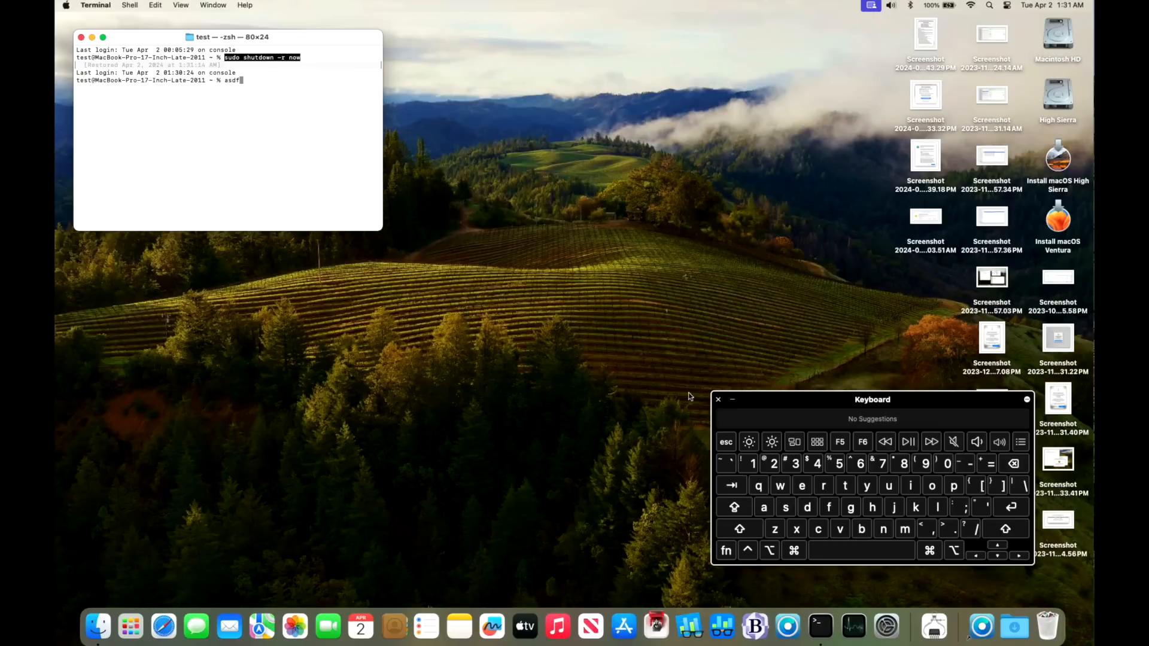
left_click(851, 508)
left_click(851, 507)
left_click(851, 508)
left_click(852, 508)
left_click(808, 507)
left_click(802, 485)
left_click(802, 486)
left_click(802, 485)
left_click(807, 508)
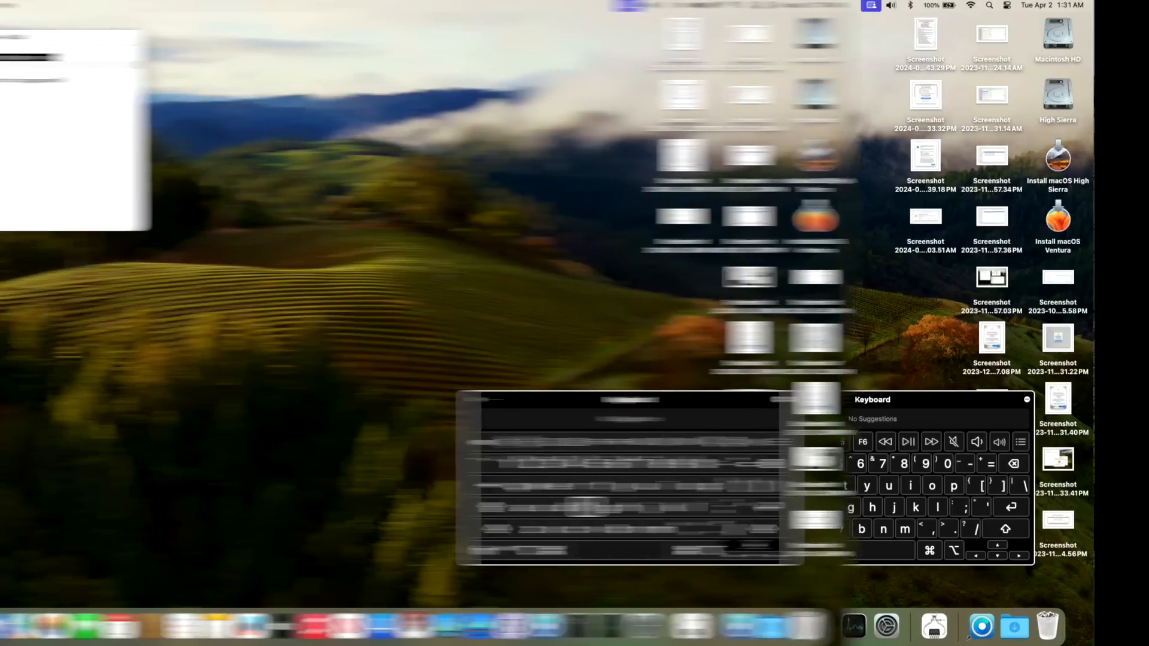
left_click(829, 507)
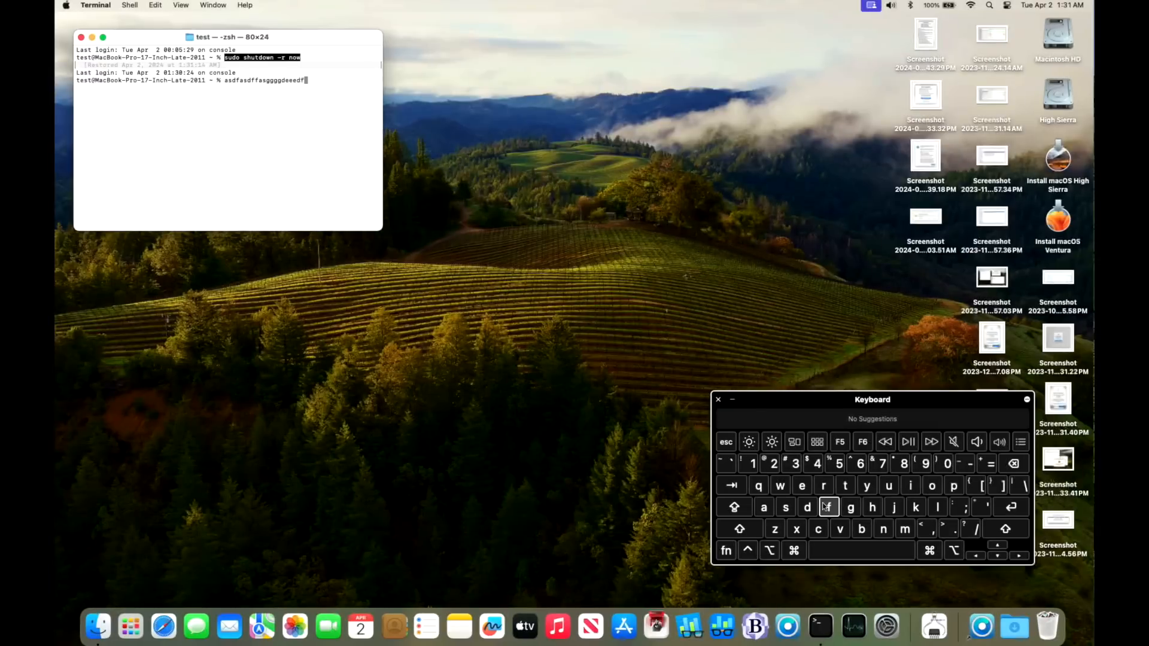